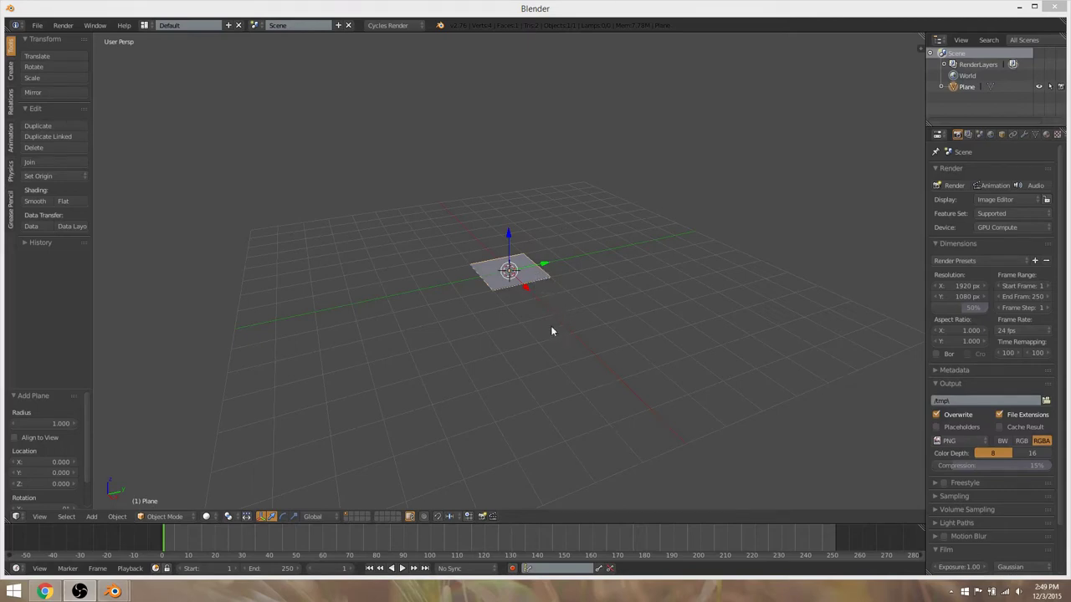
- Make the timeline area below the 3D view much taller
{"action": "scroll", "coordinate": [572, 338], "scroll_direction": "up", "scroll_amount": 5}
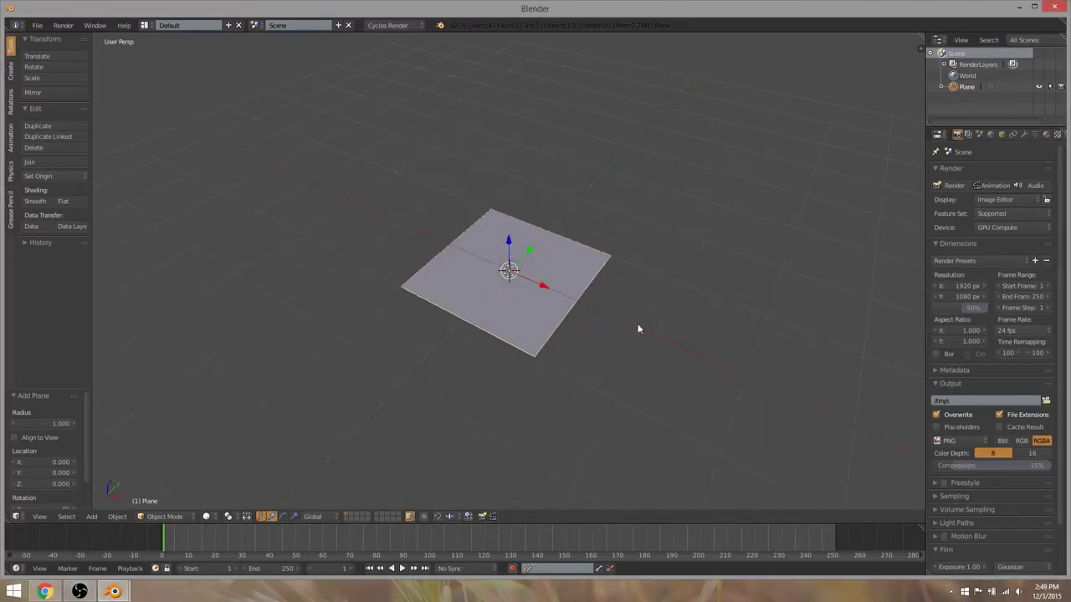
{"action": "key", "text": "shift+a"}
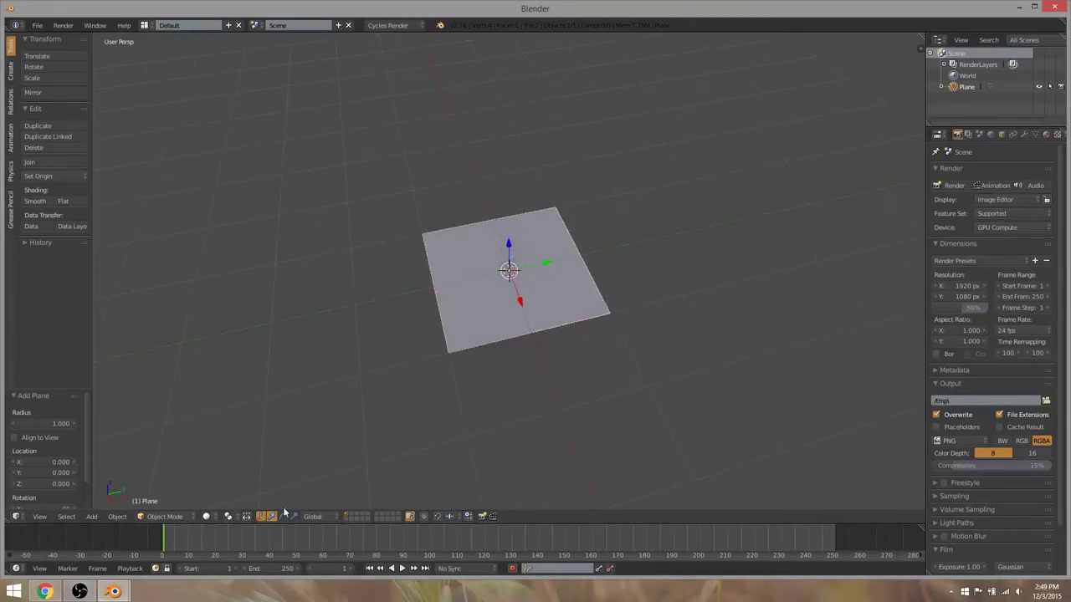
{"action": "left_click_drag", "start_coordinate": [284, 524], "coordinate": [284, 370]}
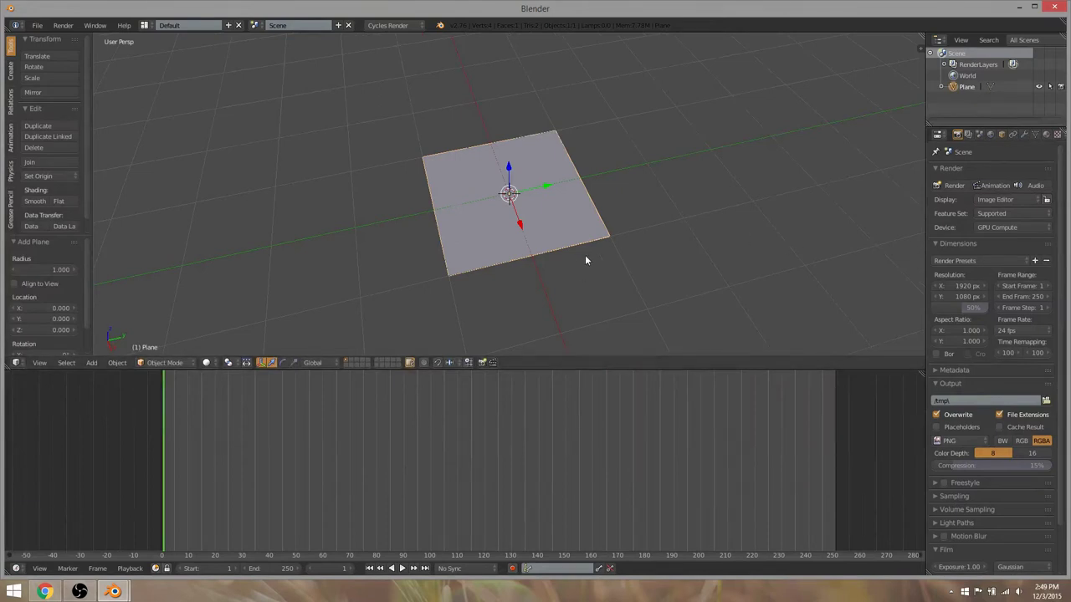
- Switch the bottom area to a Node Editor and raise its top border slightly
{"action": "left_click", "coordinate": [15, 569]}
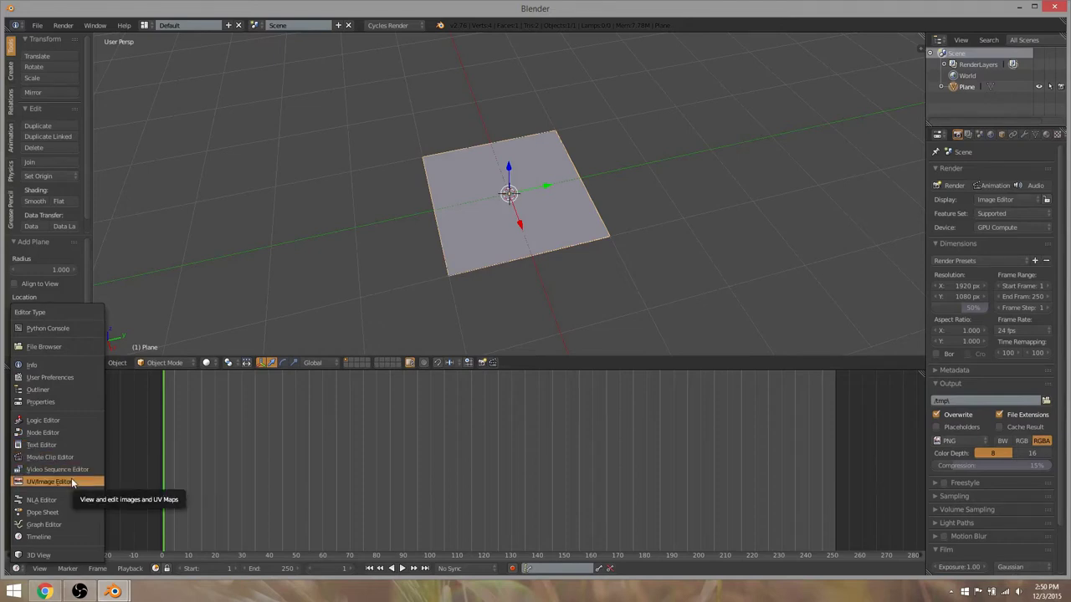
{"action": "left_click", "coordinate": [56, 432]}
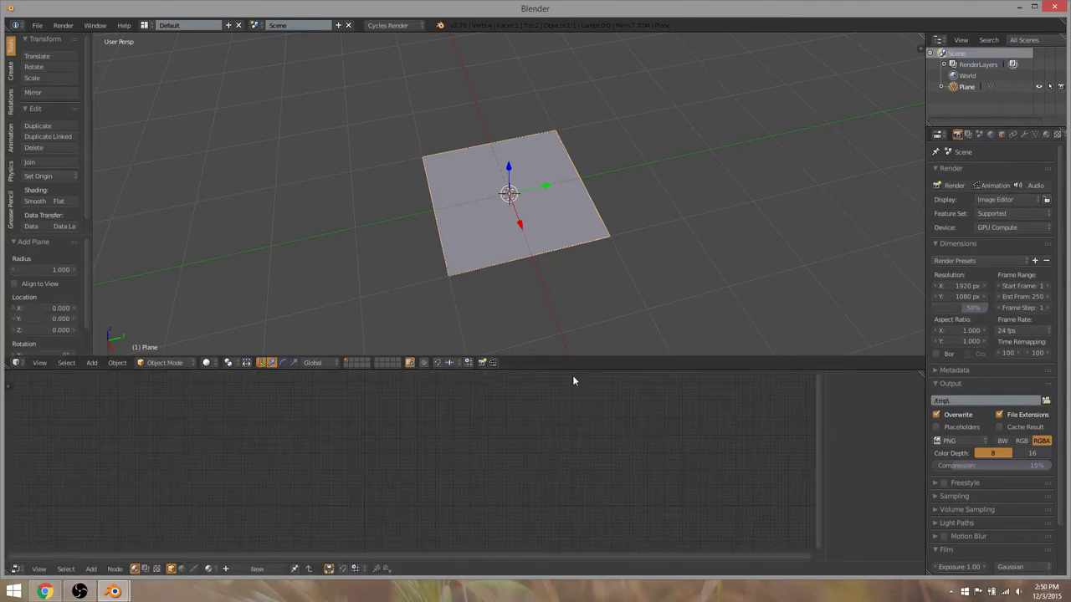
{"action": "left_click_drag", "start_coordinate": [573, 376], "coordinate": [575, 344]}
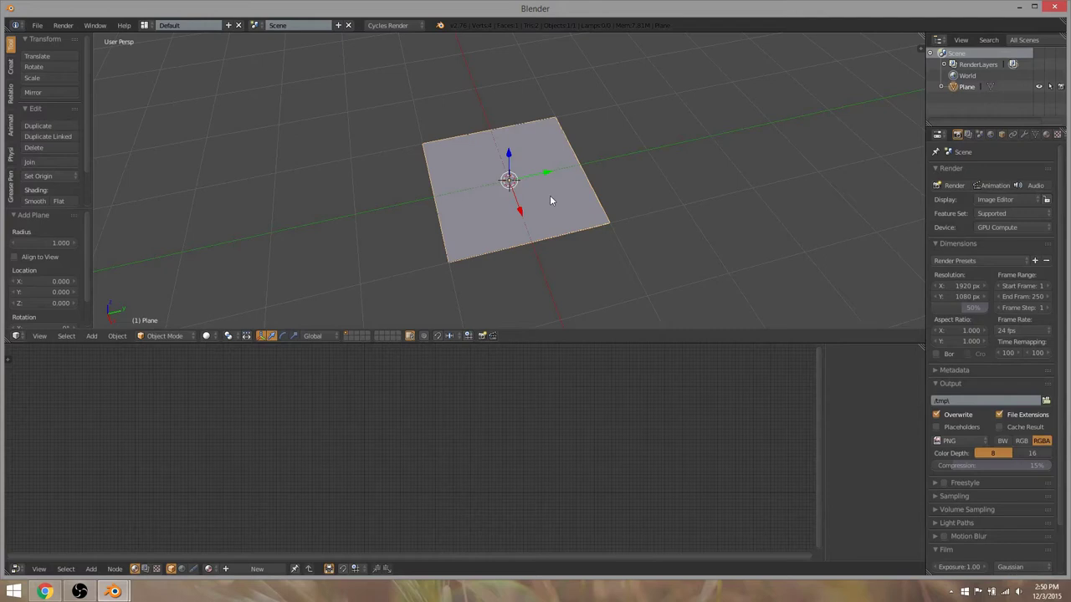
- Scale the plane's mesh by a factor of 8 in Edit Mode
{"action": "key", "text": "Tab"}
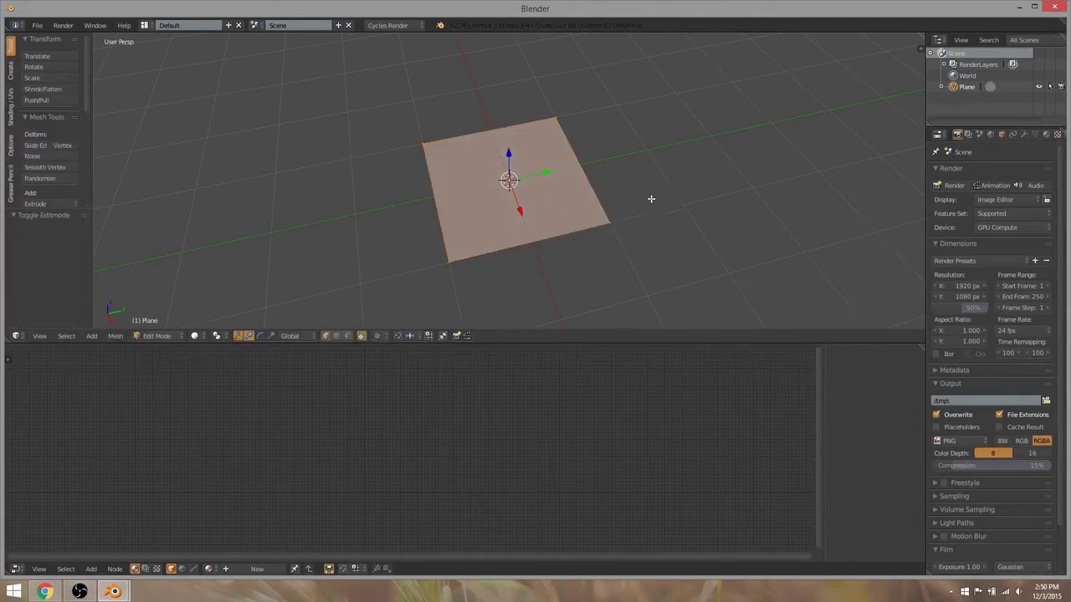
{"action": "scroll", "coordinate": [611, 221], "scroll_direction": "down", "scroll_amount": 5}
{"action": "scroll", "coordinate": [612, 219], "scroll_direction": "up", "scroll_amount": 3}
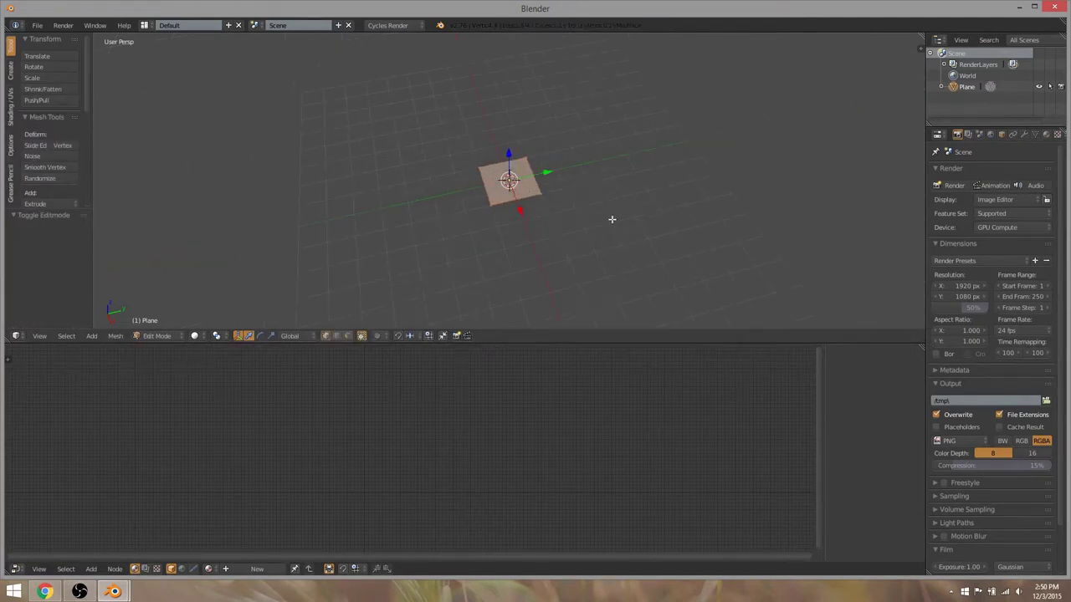
{"action": "key", "text": "s"}
{"action": "key", "text": "8"}
{"action": "key", "text": "Return"}
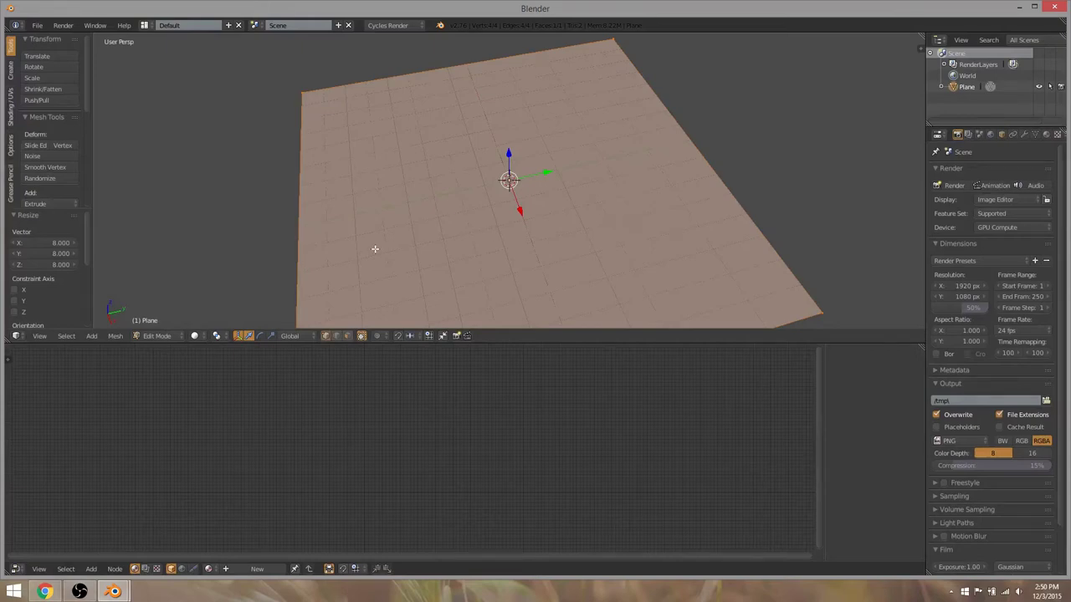
- Create a new material for the plane and add a MixRGB node
{"action": "left_click", "coordinate": [251, 569]}
{"action": "scroll", "coordinate": [459, 416], "scroll_direction": "up", "scroll_amount": 3}
{"action": "scroll", "coordinate": [458, 417], "scroll_direction": "up", "scroll_amount": 4}
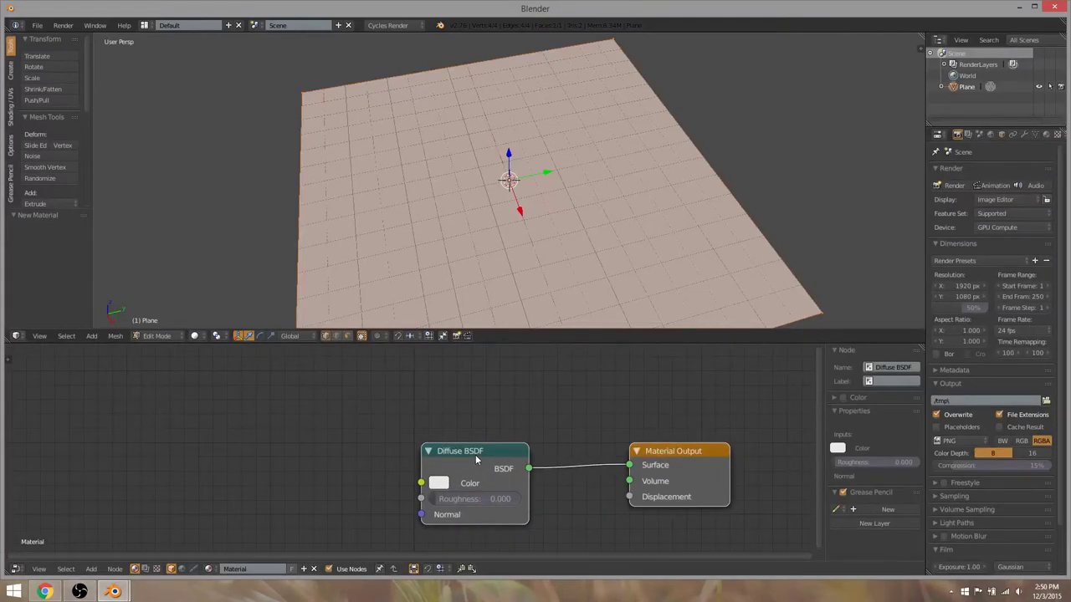
{"action": "key", "text": "shift+a"}
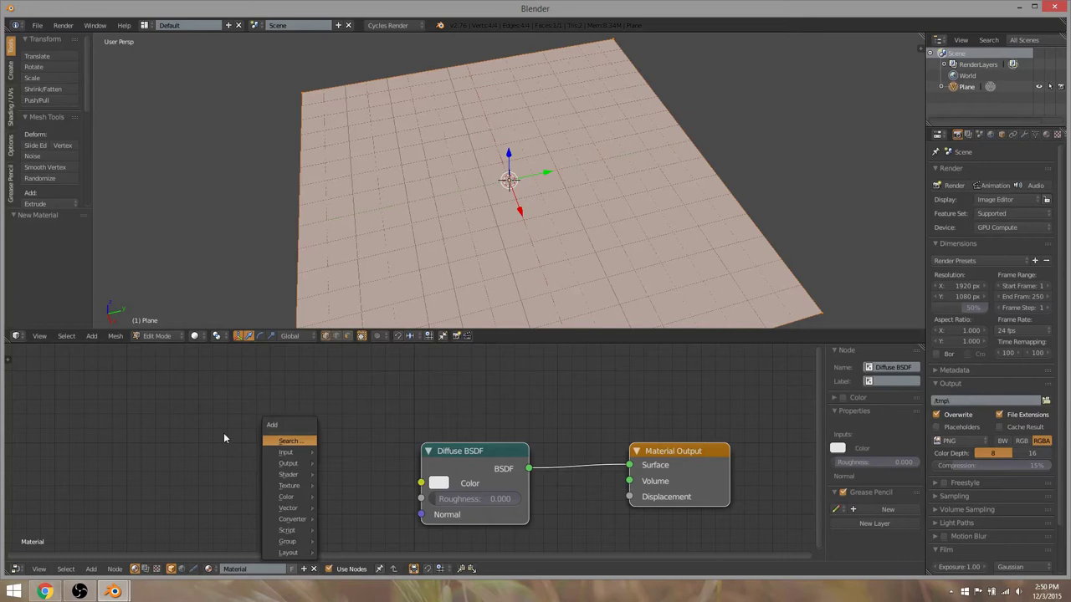
{"action": "mouse_move", "coordinate": [290, 476]}
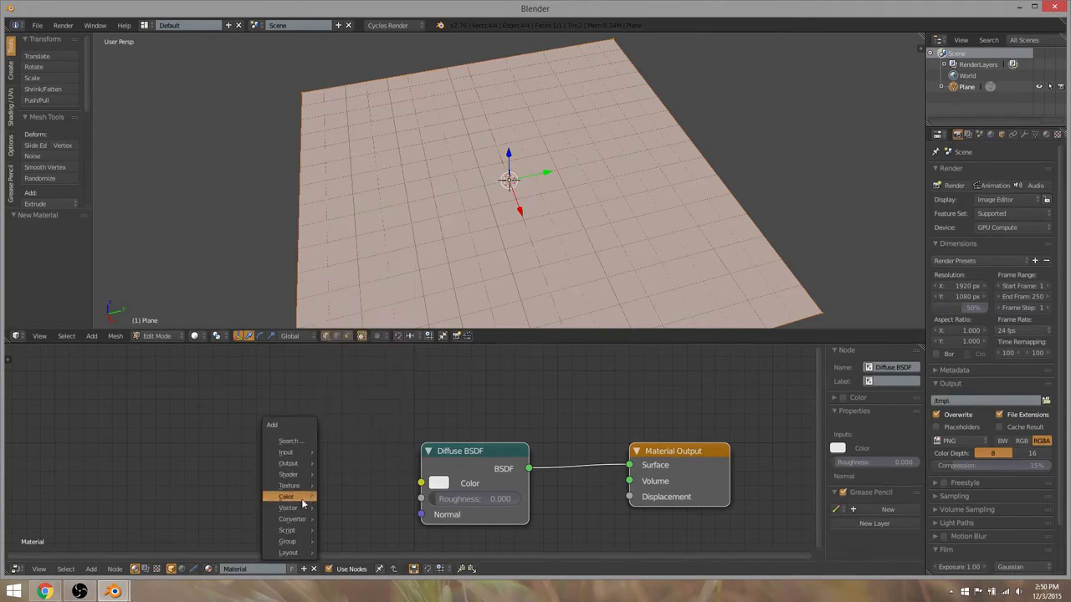
{"action": "mouse_move", "coordinate": [294, 497]}
{"action": "left_click", "coordinate": [348, 425]}
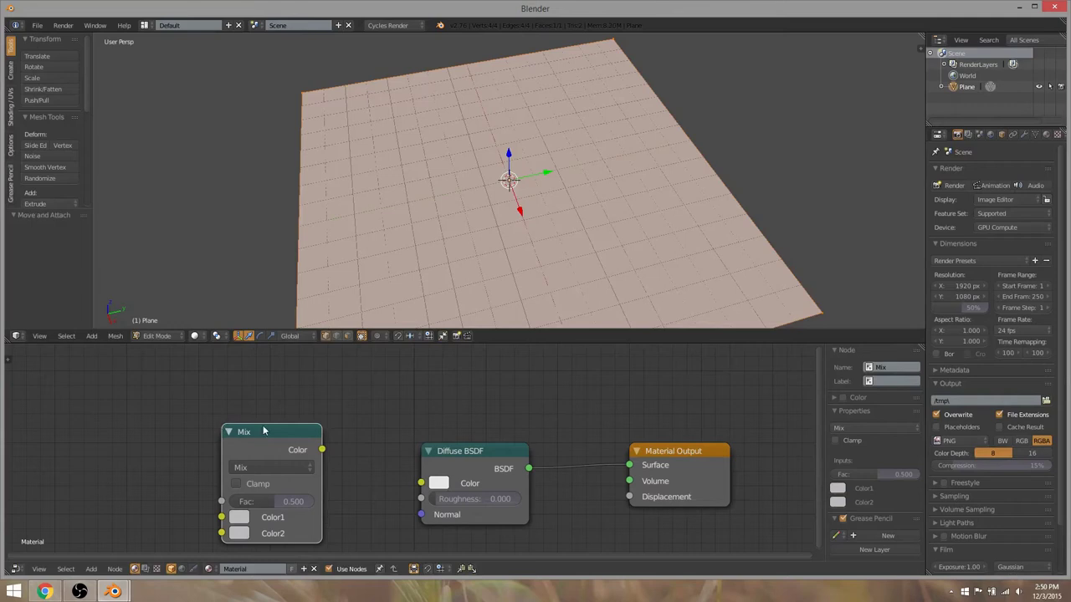
{"action": "left_click", "coordinate": [424, 383]}
- Link the Mix output to Diffuse BSDF Color, with Color1 black and Color2 white
{"action": "left_click_drag", "start_coordinate": [373, 406], "coordinate": [436, 434]}
{"action": "left_click_drag", "start_coordinate": [374, 406], "coordinate": [473, 439]}
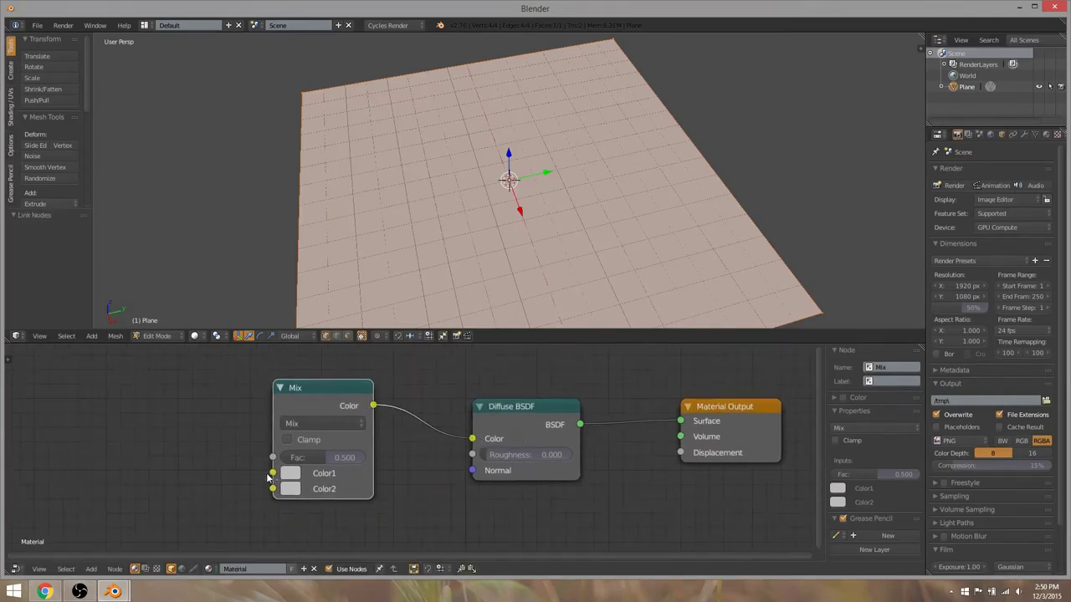
{"action": "left_click", "coordinate": [289, 474]}
{"action": "left_click_drag", "start_coordinate": [405, 338], "coordinate": [405, 370]}
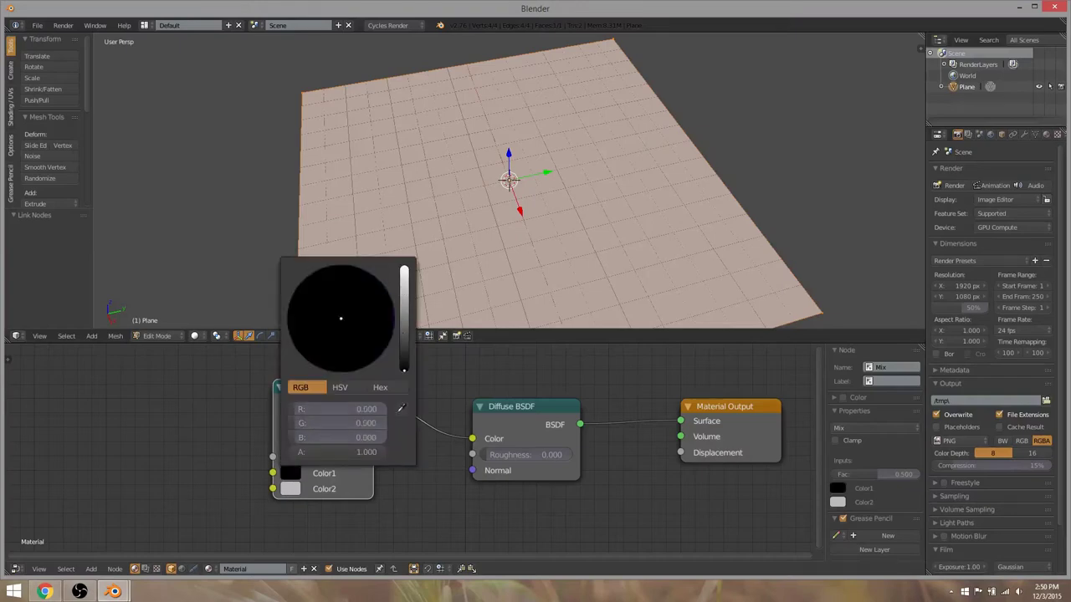
{"action": "left_click", "coordinate": [290, 489]}
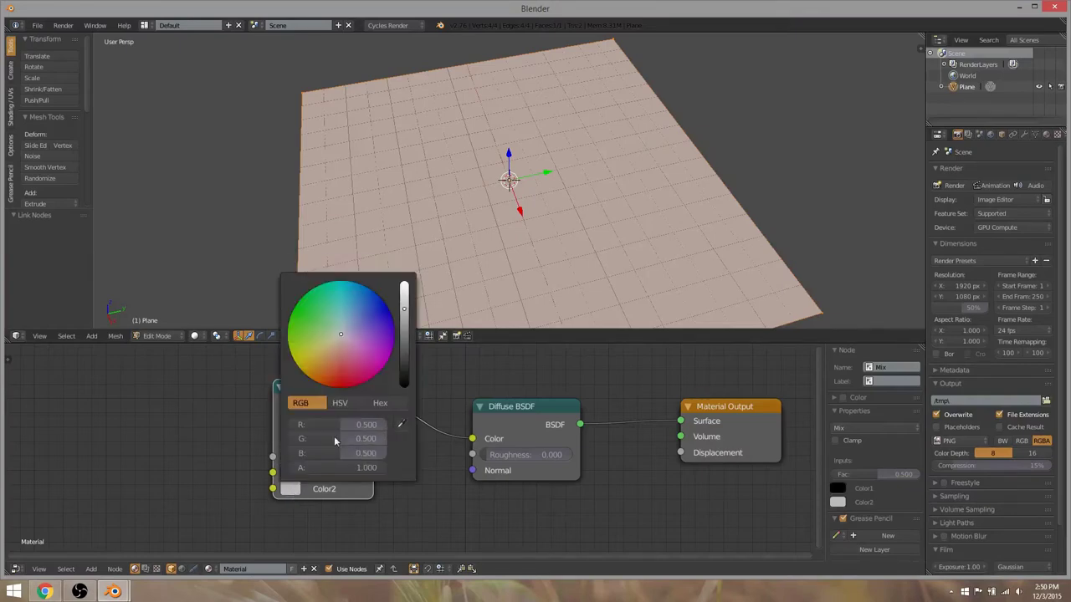
{"action": "left_click_drag", "start_coordinate": [403, 321], "coordinate": [404, 286]}
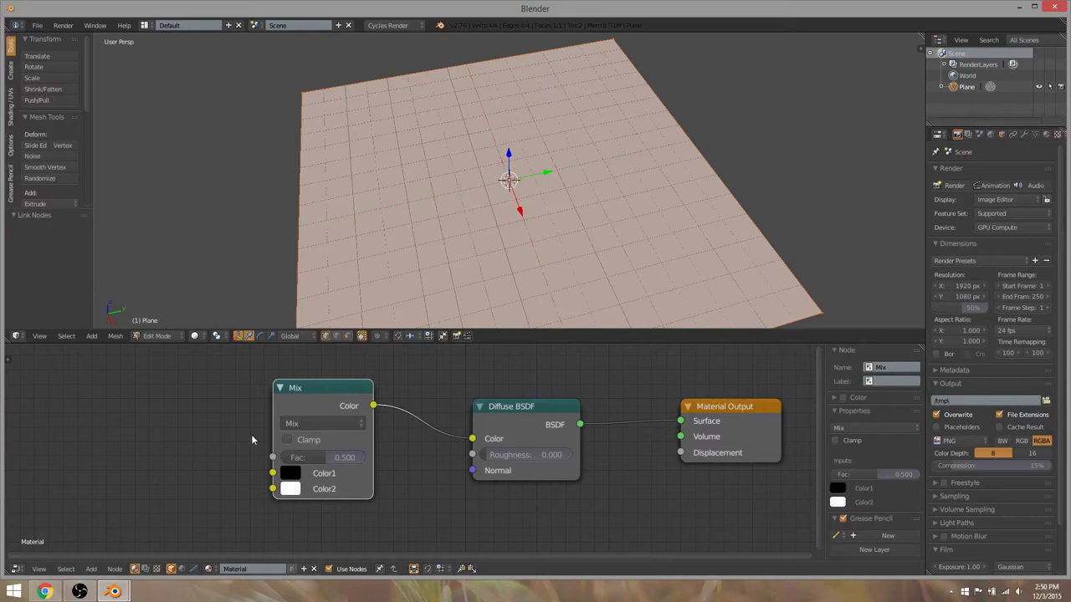
{"action": "middle_click_drag", "start_coordinate": [287, 449], "coordinate": [448, 488]}
- Add an Attribute node driving the Mix Fac, then show the plane's data properties
{"action": "key", "text": "shift+a"}
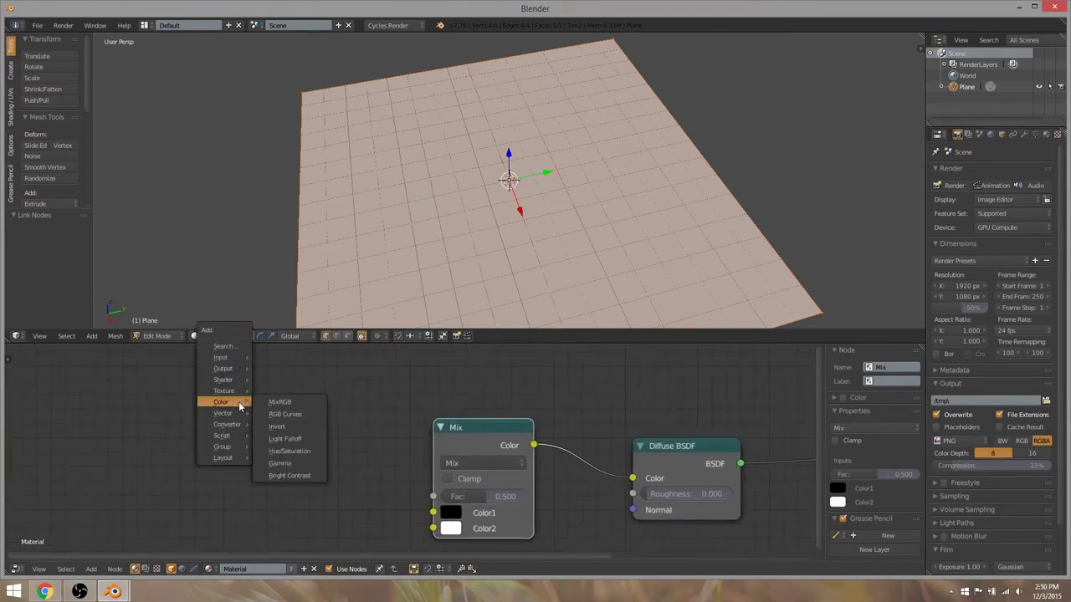
{"action": "mouse_move", "coordinate": [230, 358]}
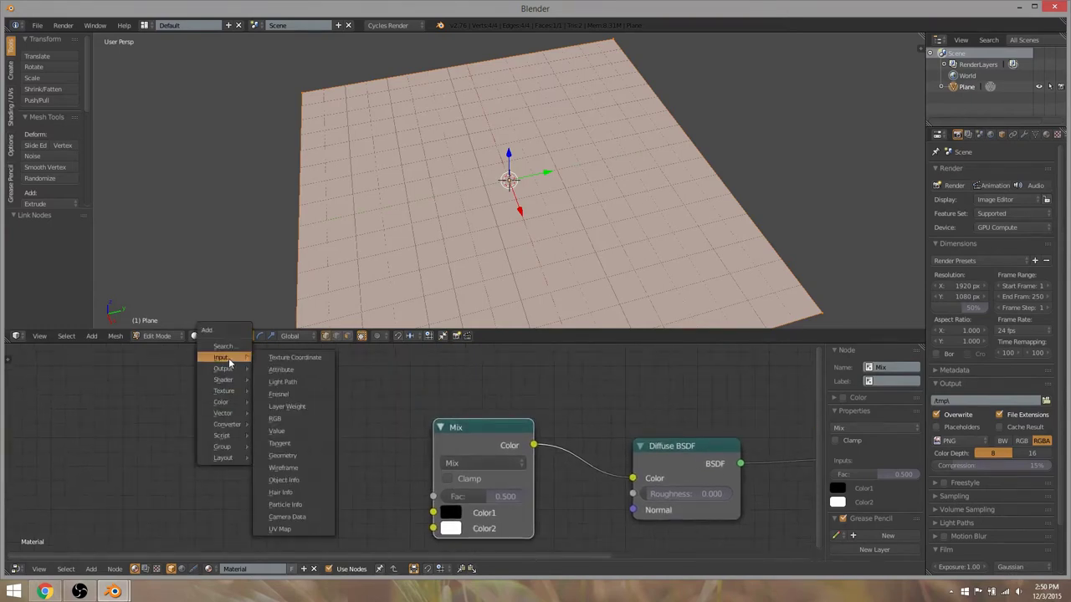
{"action": "left_click", "coordinate": [299, 371]}
{"action": "left_click", "coordinate": [298, 370]}
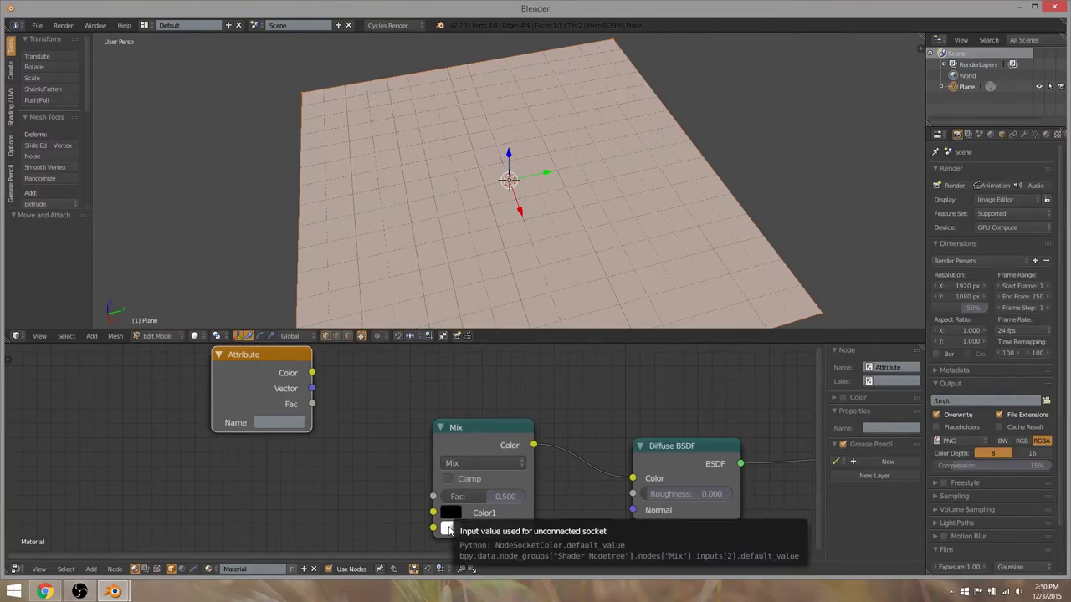
{"action": "left_click_drag", "start_coordinate": [311, 404], "coordinate": [434, 496]}
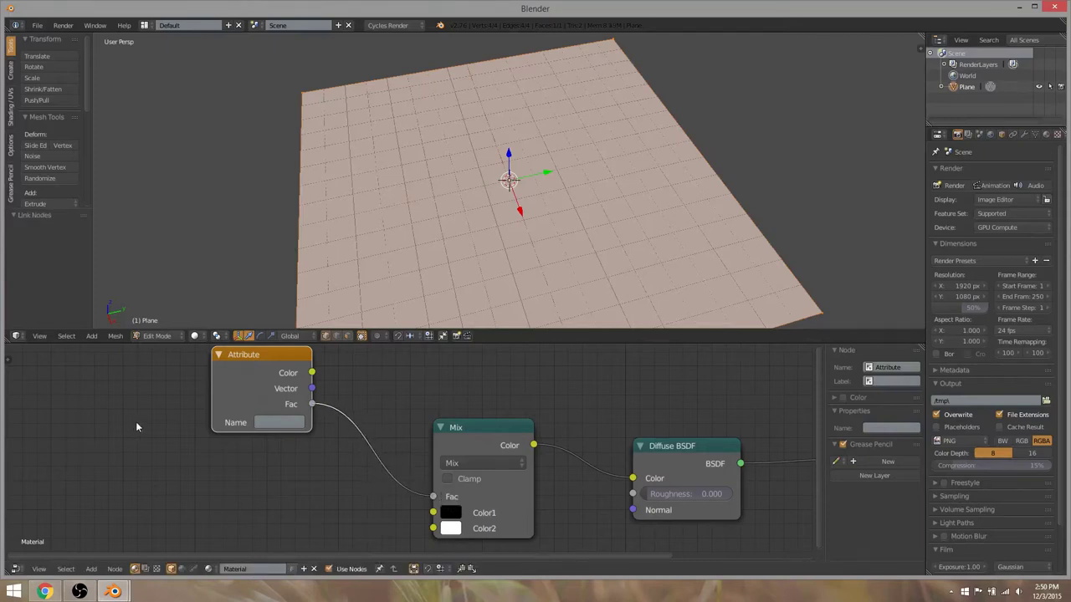
{"action": "left_click", "coordinate": [1024, 135]}
- Add a vertex colour layer named MASK in the plane's Object Data properties
{"action": "left_click", "coordinate": [1036, 135]}
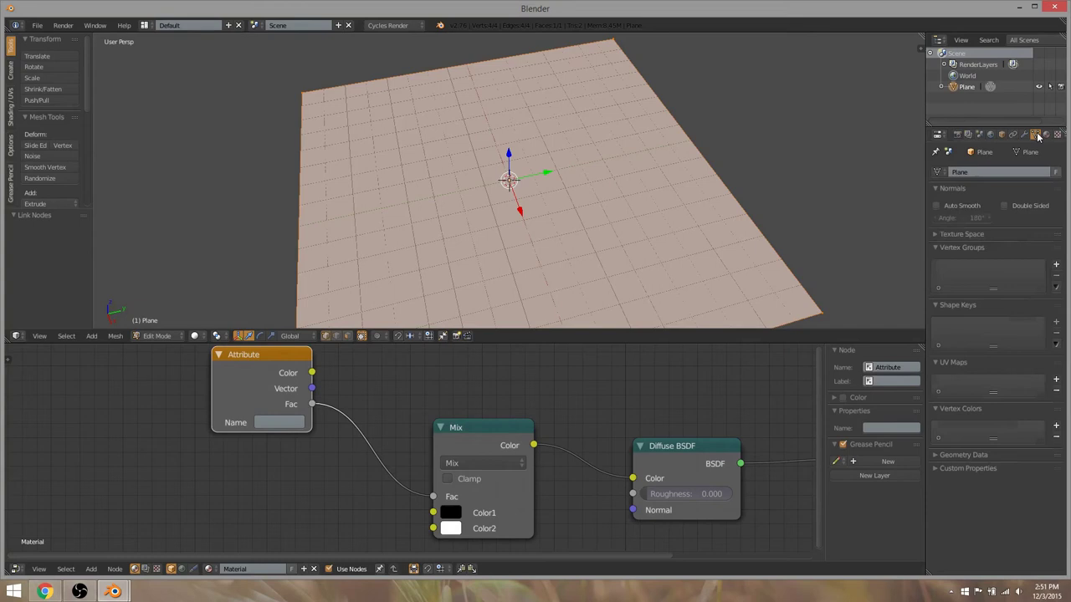
{"action": "scroll", "coordinate": [610, 232], "scroll_direction": "down", "scroll_amount": 5}
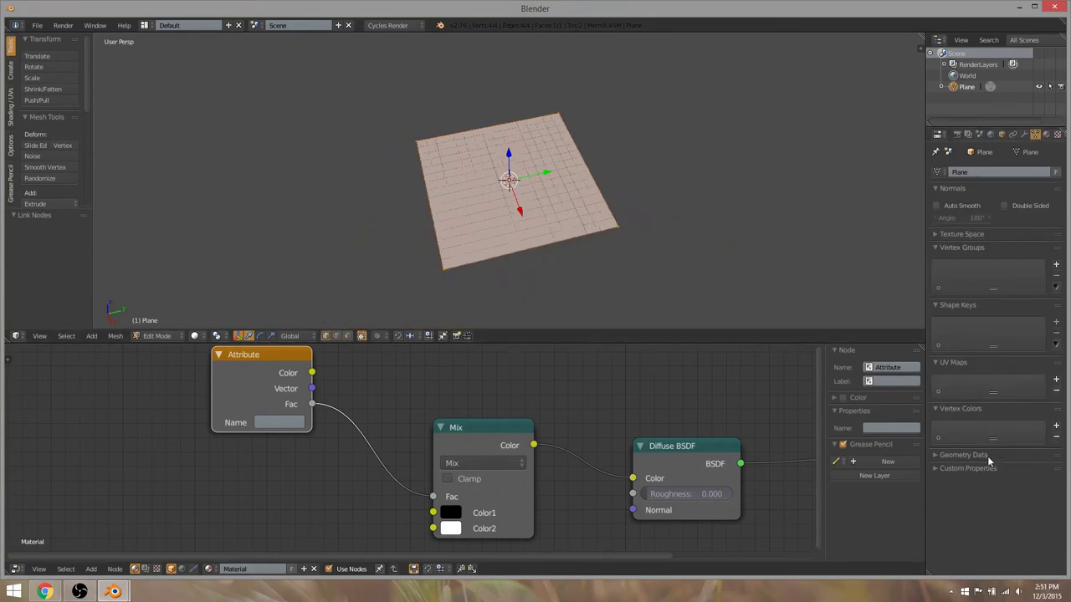
{"action": "left_click", "coordinate": [1055, 427]}
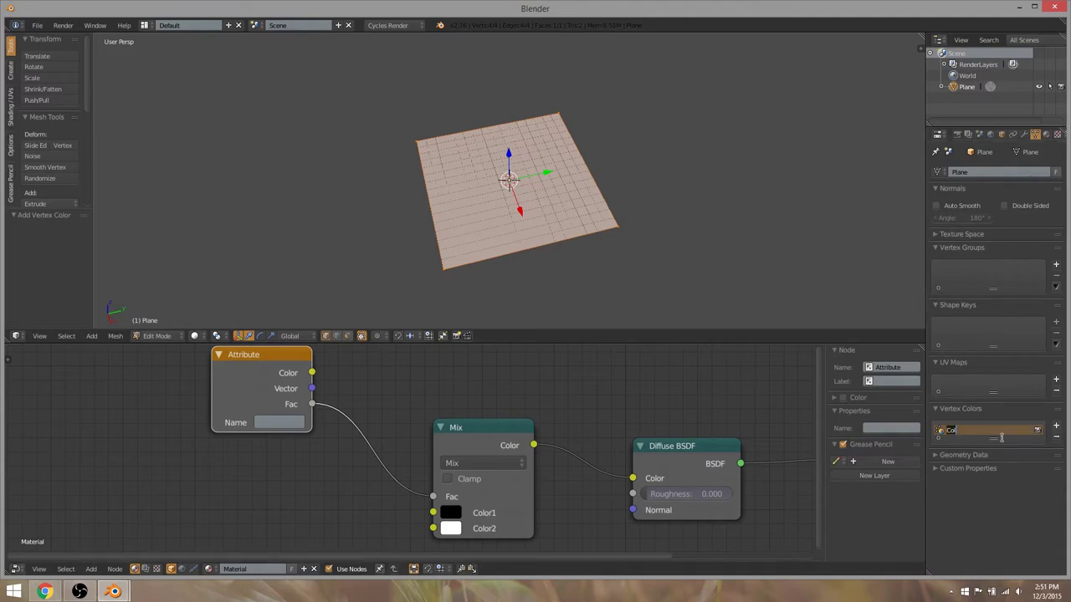
{"action": "type", "text": "MASK"}
{"action": "key", "text": "Return"}
- Set the Attribute node's Name to MASK
{"action": "left_click", "coordinate": [281, 422]}
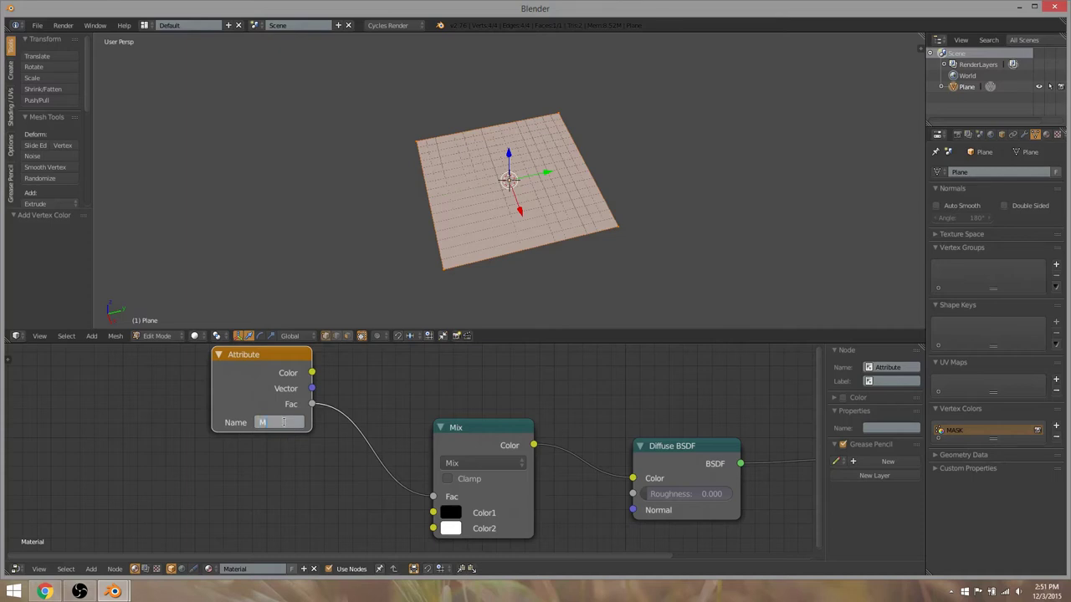
{"action": "type", "text": "MASK"}
{"action": "key", "text": "Return"}
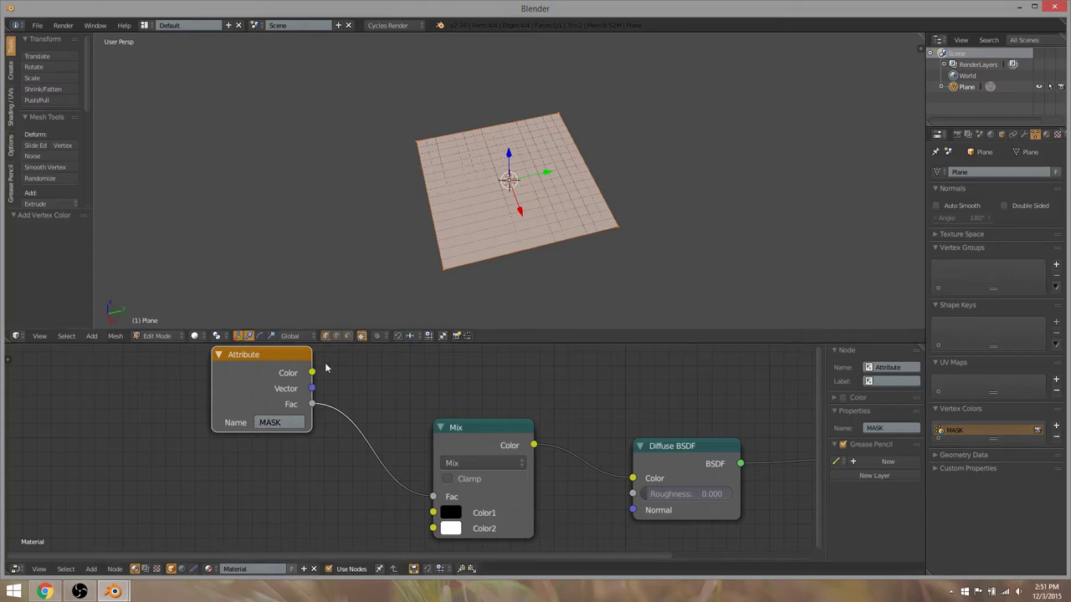
- Subdivide the plane with 10 cuts and orbit to inspect the resulting grid
{"action": "scroll", "coordinate": [557, 244], "scroll_direction": "up", "scroll_amount": 2}
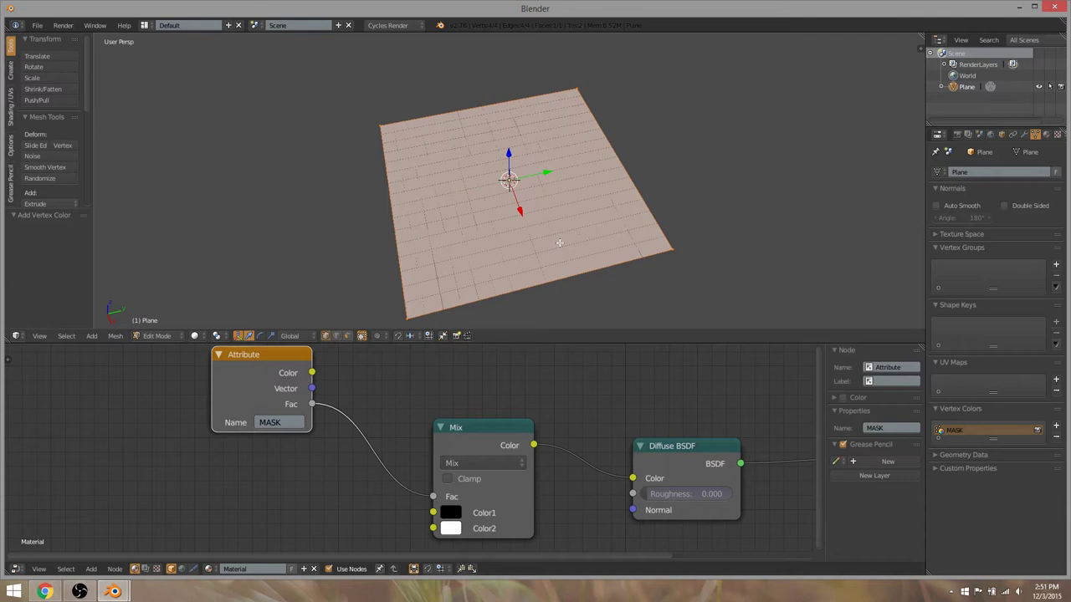
{"action": "key", "text": "w"}
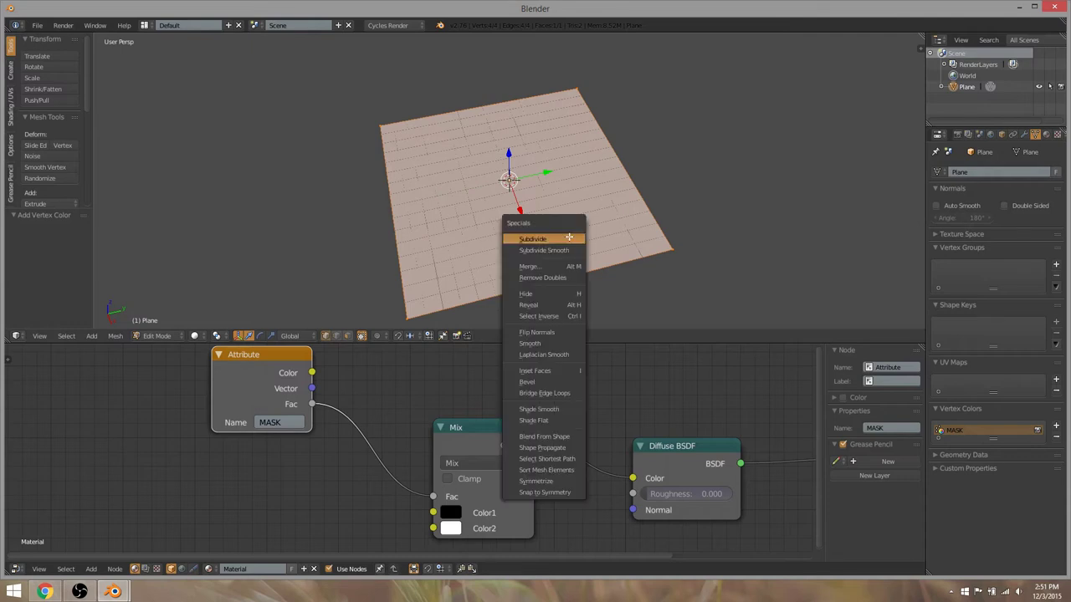
{"action": "left_click", "coordinate": [569, 239]}
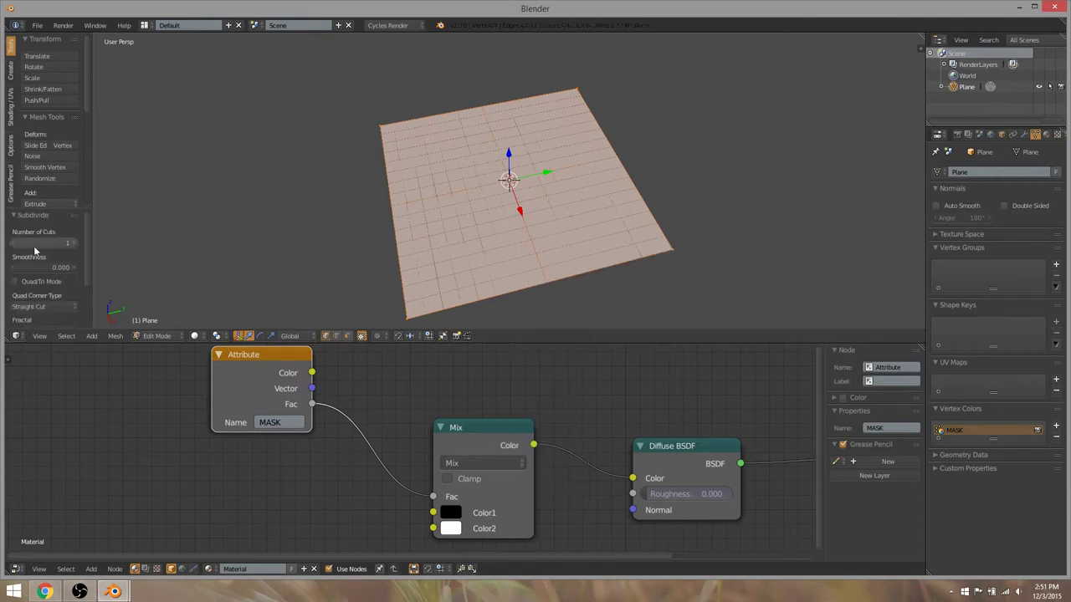
{"action": "left_click_drag", "start_coordinate": [44, 243], "coordinate": [67, 243]}
{"action": "middle_click_drag", "start_coordinate": [576, 230], "coordinate": [497, 230]}
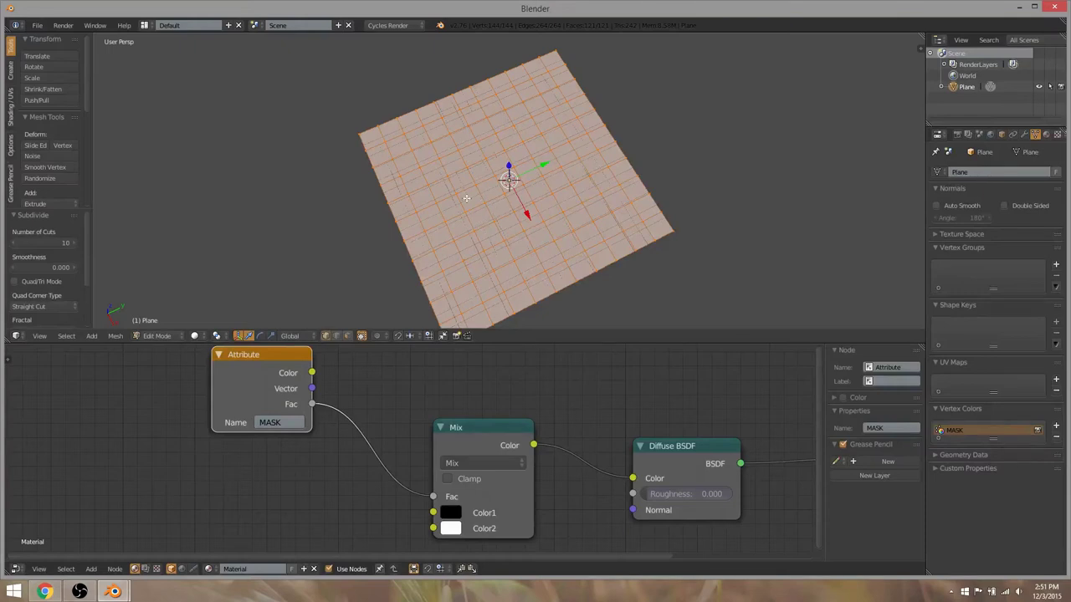
{"action": "key", "text": "Tab"}
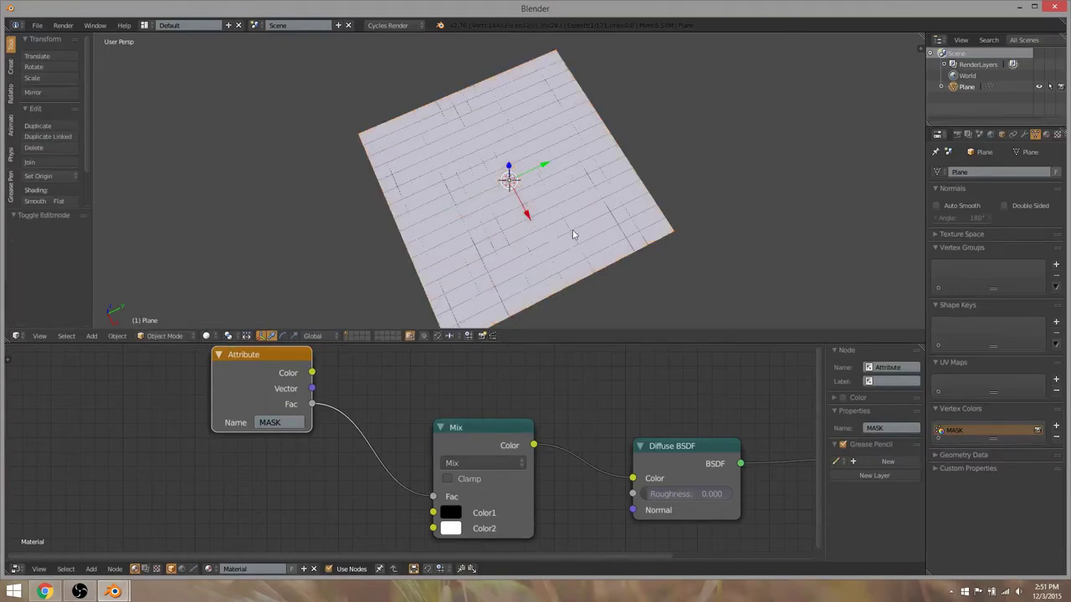
{"action": "middle_click_drag", "start_coordinate": [574, 234], "coordinate": [548, 173]}
- Put the plane into Vertex Paint mode via the viewport's mode menu
{"action": "key", "text": "v"}
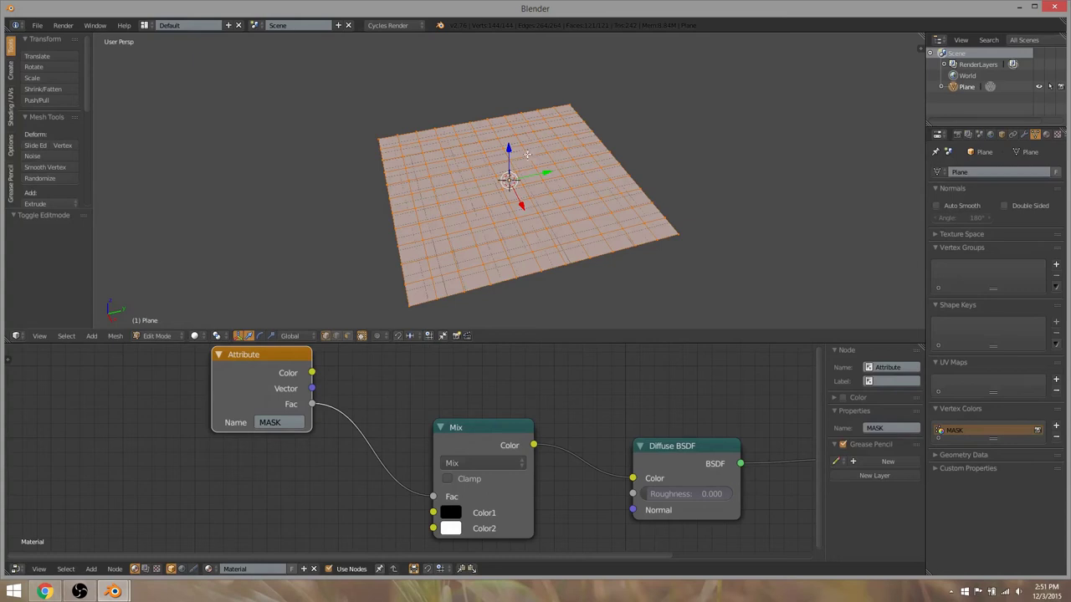
{"action": "key", "text": "v"}
{"action": "key", "text": "ctrl+Tab"}
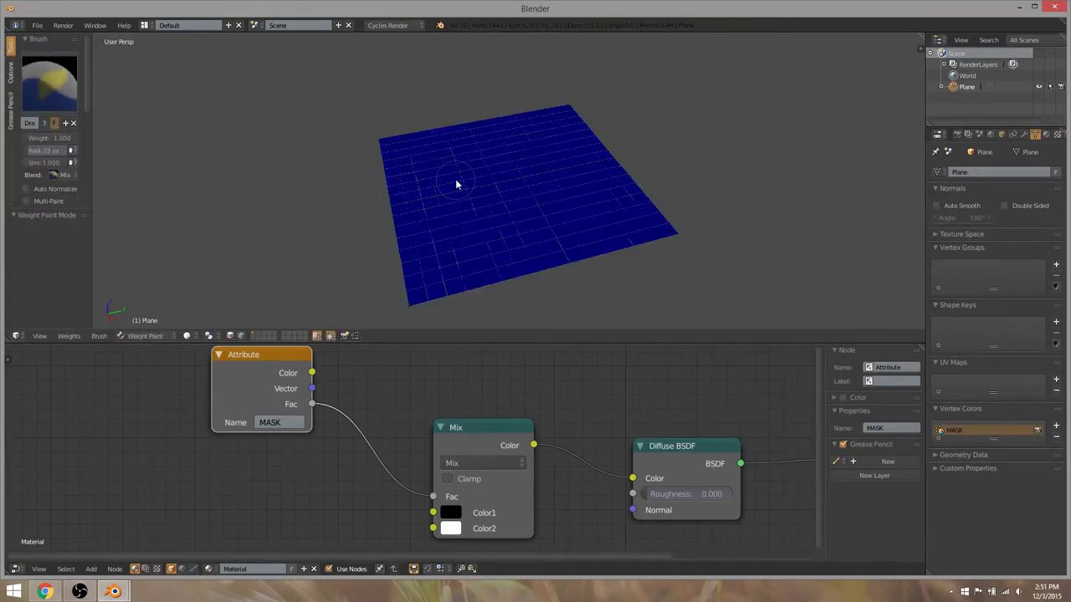
{"action": "left_click", "coordinate": [146, 336]}
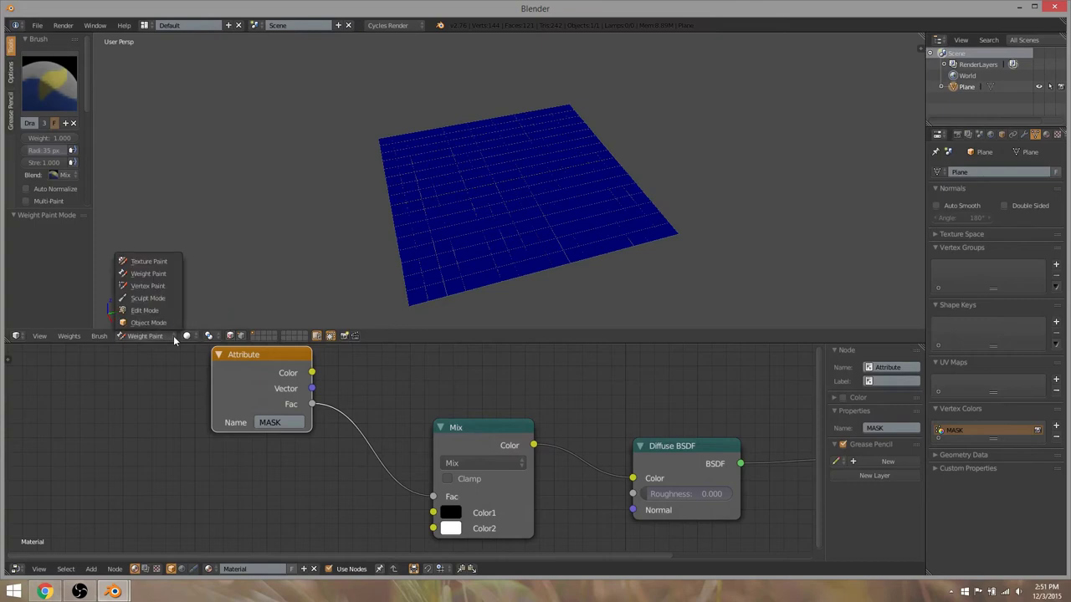
{"action": "left_click", "coordinate": [148, 285]}
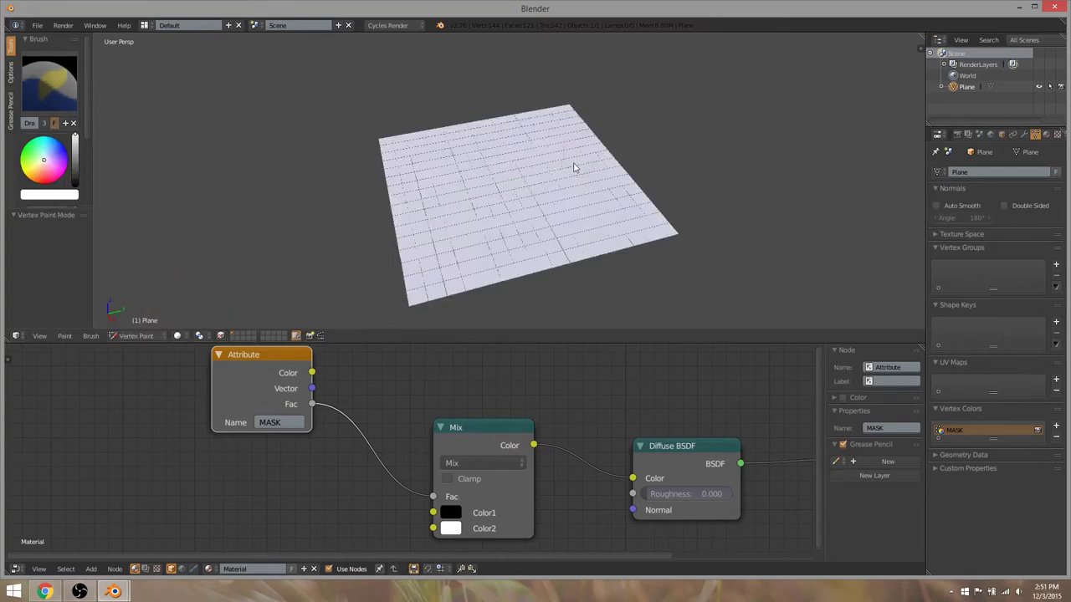
- Paint two horizontal and two vertical black stripes across the white plane
{"action": "left_click_drag", "start_coordinate": [73, 161], "coordinate": [74, 186]}
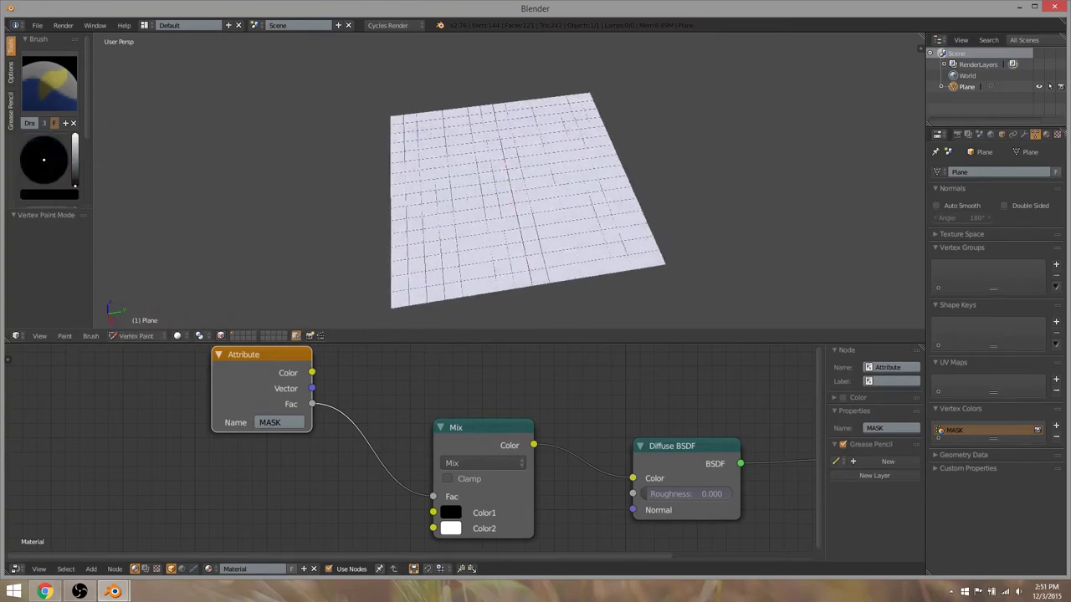
{"action": "left_click_drag", "start_coordinate": [636, 136], "coordinate": [313, 184]}
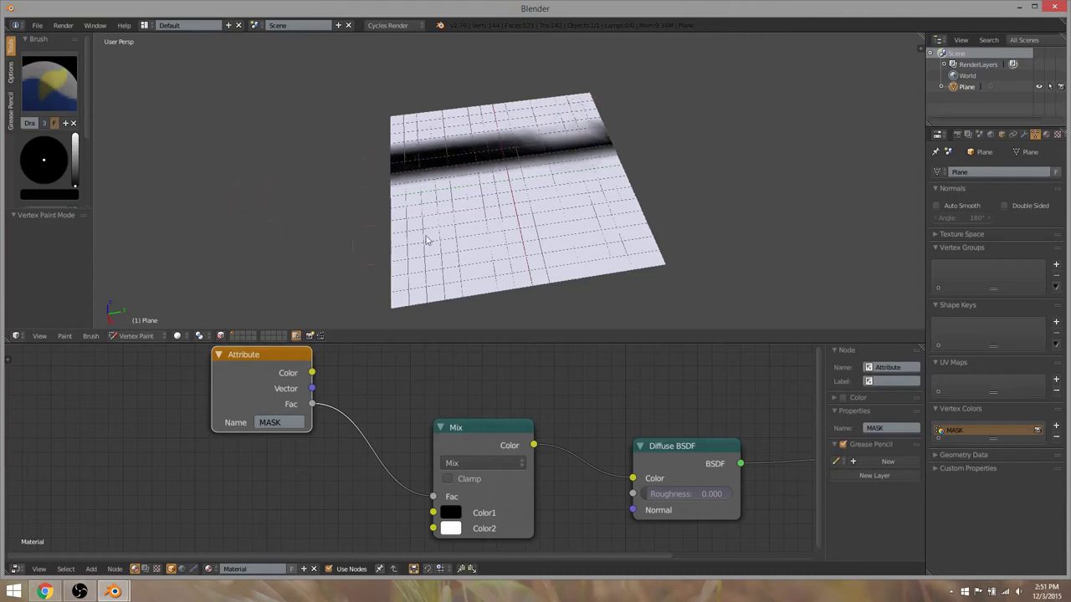
{"action": "left_click_drag", "start_coordinate": [393, 213], "coordinate": [828, 195]}
{"action": "mouse_move", "coordinate": [525, 101]}
{"action": "left_mouse_down"}
{"action": "mouse_move", "coordinate": [545, 217]}
{"action": "mouse_move", "coordinate": [575, 281]}
{"action": "left_mouse_up"}
{"action": "mouse_move", "coordinate": [452, 109]}
{"action": "left_mouse_down"}
{"action": "mouse_move", "coordinate": [512, 289]}
{"action": "mouse_move", "coordinate": [345, 164]}
{"action": "mouse_move", "coordinate": [438, 268]}
{"action": "left_mouse_up"}
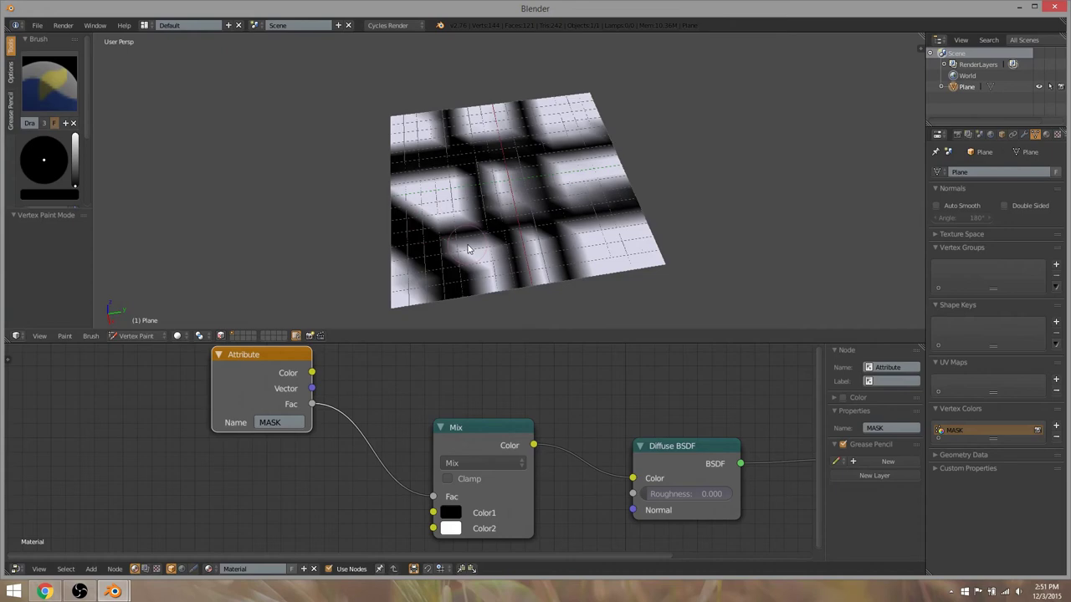
{"action": "middle_click_drag", "start_coordinate": [530, 193], "coordinate": [591, 196]}
{"action": "scroll", "coordinate": [544, 197], "scroll_direction": "down", "scroll_amount": 3}
{"action": "scroll", "coordinate": [591, 196], "scroll_direction": "up", "scroll_amount": 5}
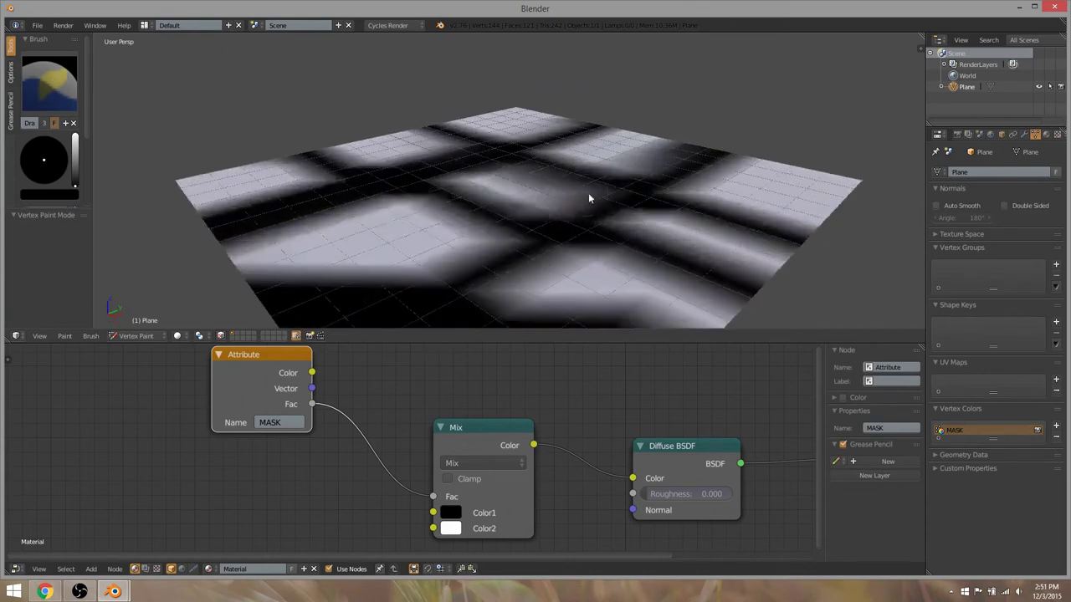
{"action": "middle_click_drag", "start_coordinate": [500, 255], "coordinate": [406, 246]}
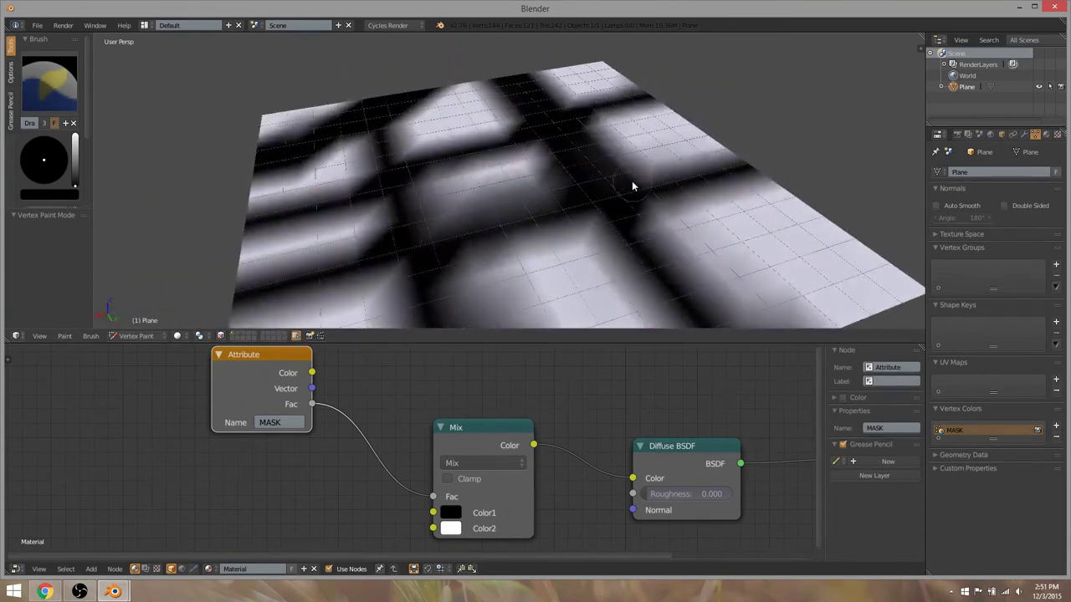
- Turn on Only Render in the sidebar's Display settings to hide the grid and overlays
{"action": "key", "text": "v"}
{"action": "key", "text": "v"}
{"action": "key", "text": "n"}
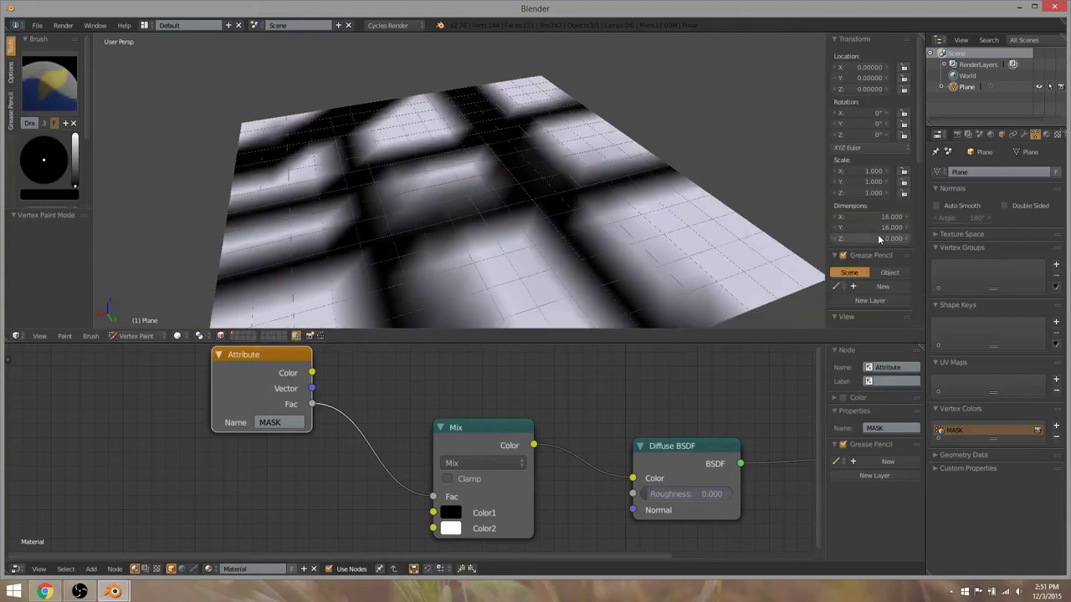
{"action": "scroll", "coordinate": [874, 250], "scroll_direction": "down", "scroll_amount": 6}
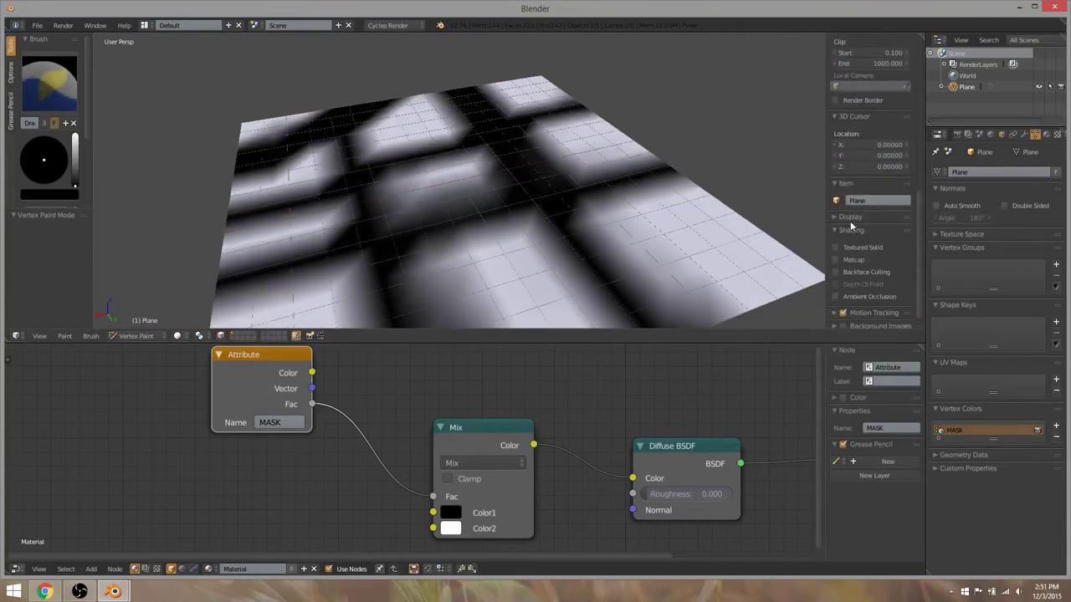
{"action": "left_click", "coordinate": [833, 217]}
{"action": "left_click", "coordinate": [835, 233]}
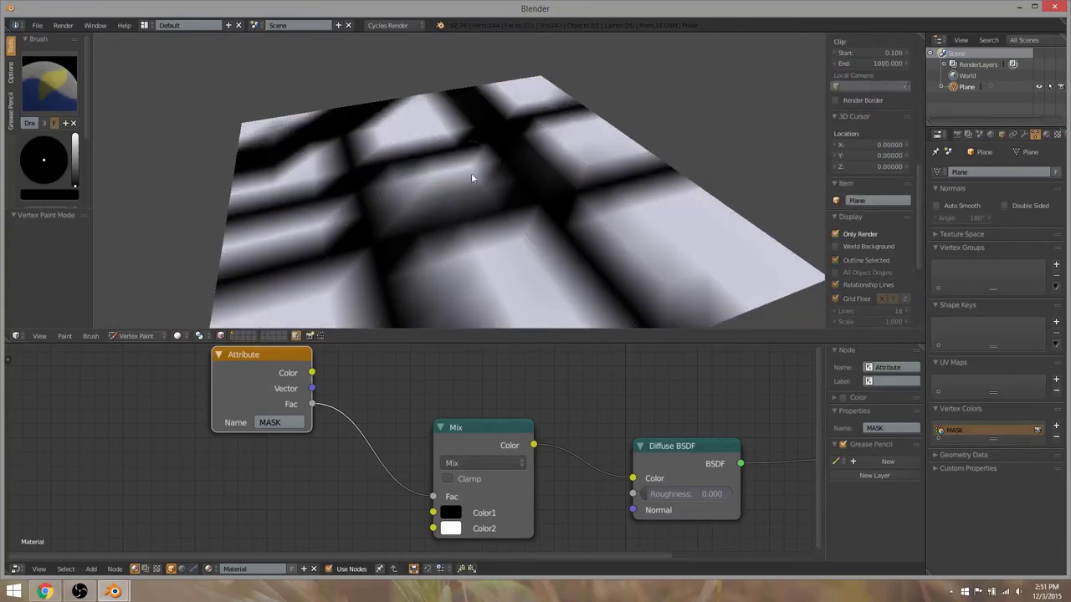
- Centre the plane in view and try the camera view, which reports no camera
{"action": "middle_click_drag", "start_coordinate": [471, 172], "coordinate": [567, 274]}
{"action": "scroll", "coordinate": [567, 274], "scroll_direction": "down", "scroll_amount": 3}
{"action": "middle_click_drag", "start_coordinate": [544, 232], "coordinate": [430, 179]}
{"action": "key", "text": "Tab"}
{"action": "key", "text": "Tab"}
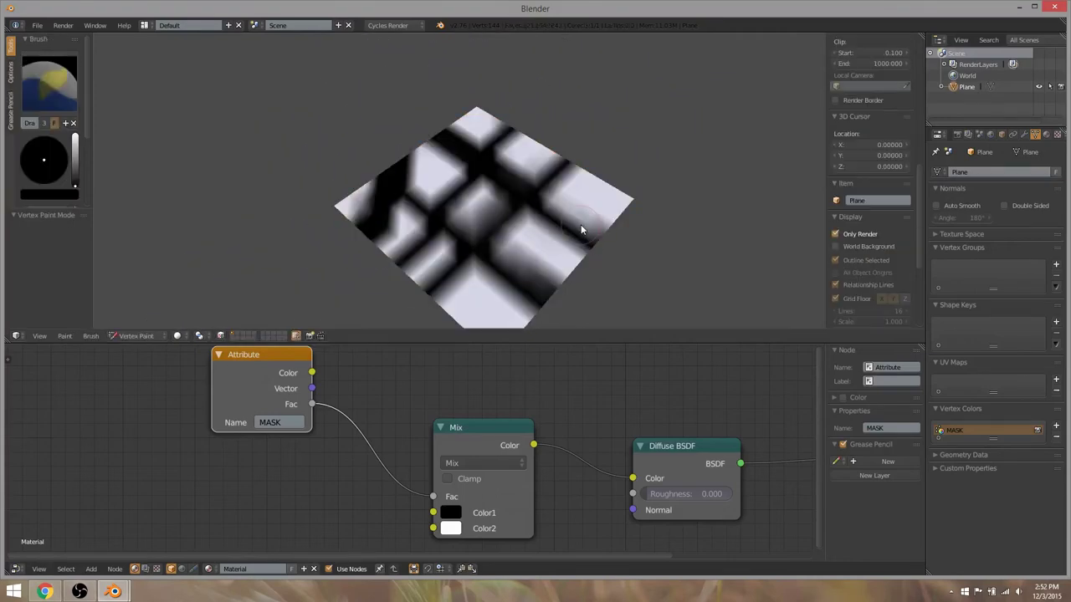
{"action": "key", "text": "F12"}
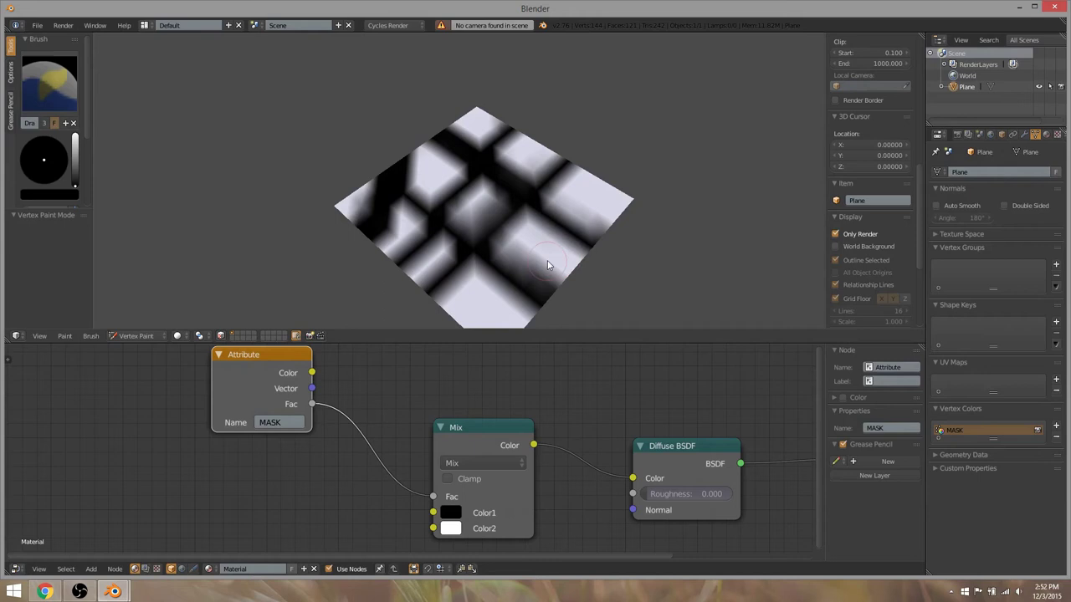
- Return from Vertex Paint to Object Mode and add a camera to the scene
{"action": "left_click", "coordinate": [147, 336]}
{"action": "left_click", "coordinate": [142, 322]}
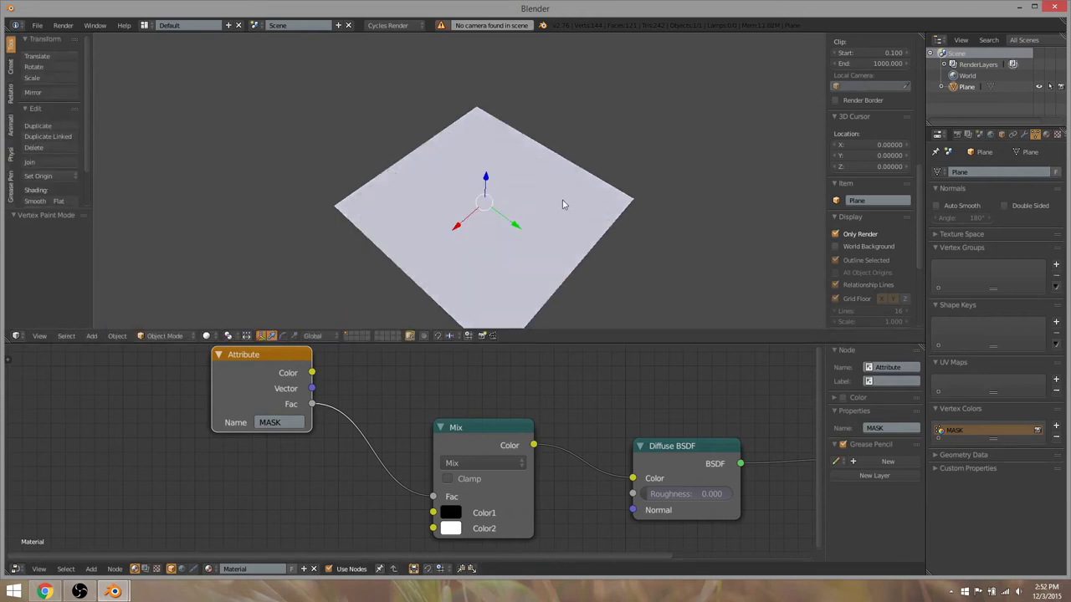
{"action": "key", "text": "shift+a"}
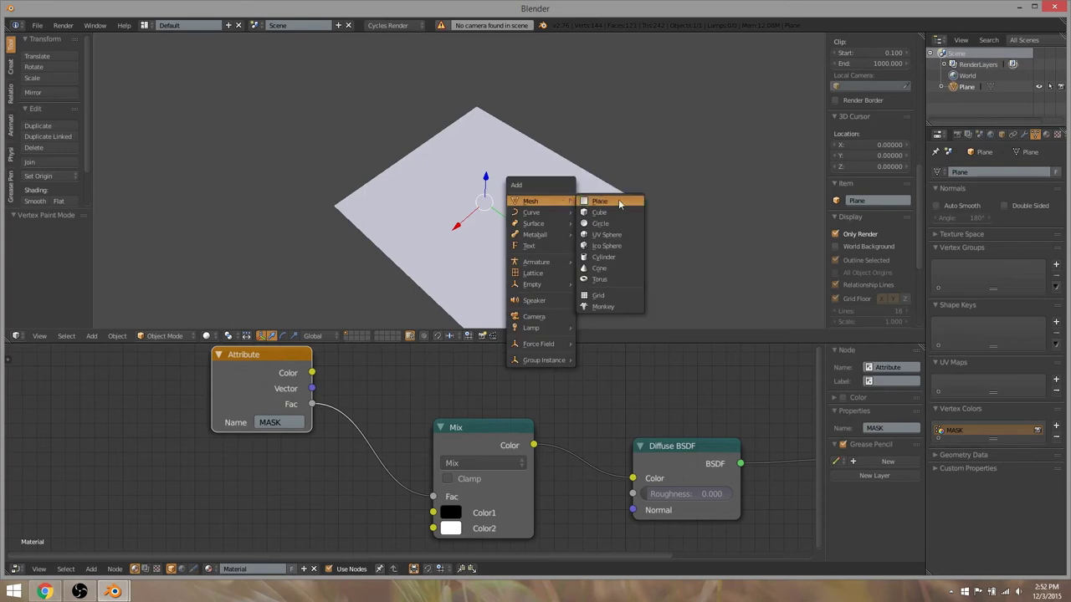
{"action": "left_click", "coordinate": [539, 317]}
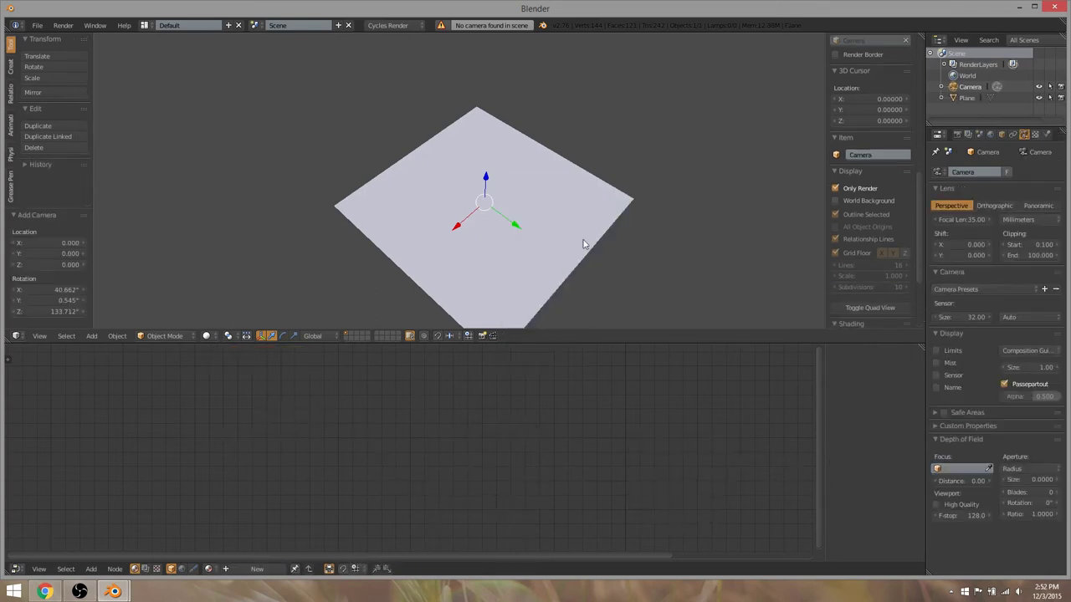
- Align the camera to the view, walk it closer to frame the plane, and render
{"action": "key", "text": "ctrl+alt+KP_0"}
{"action": "key", "text": "shift+f"}
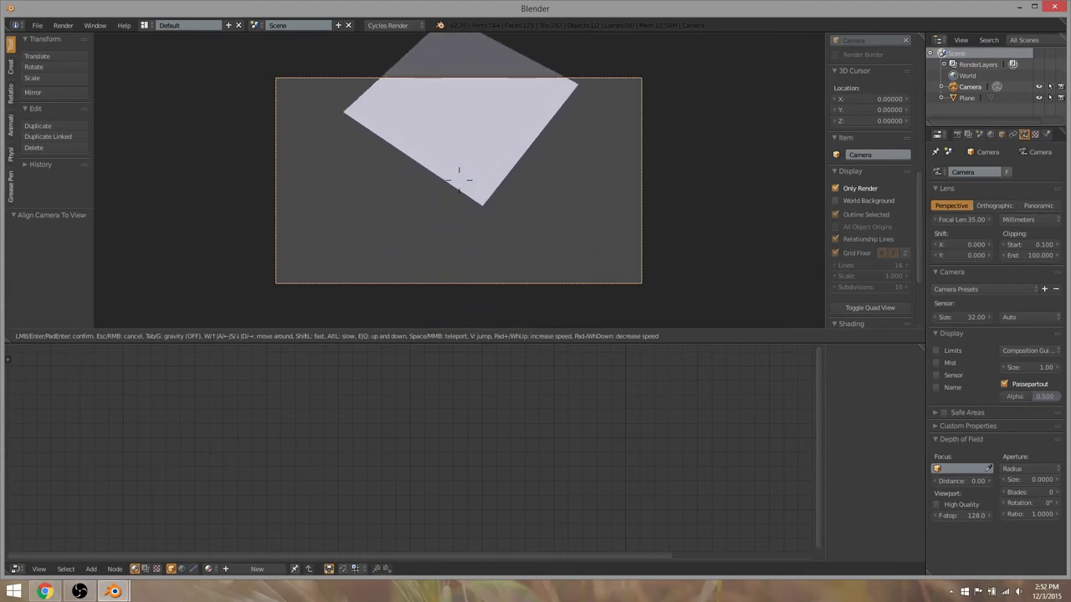
{"action": "key", "text": "w"}
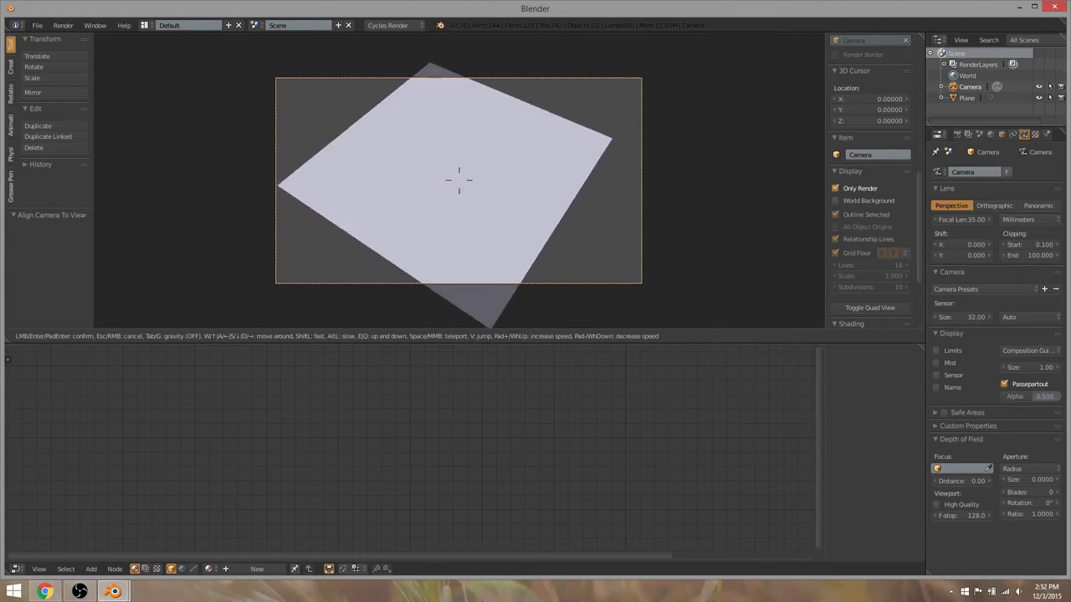
{"action": "key", "text": "Return"}
{"action": "key", "text": "F12"}
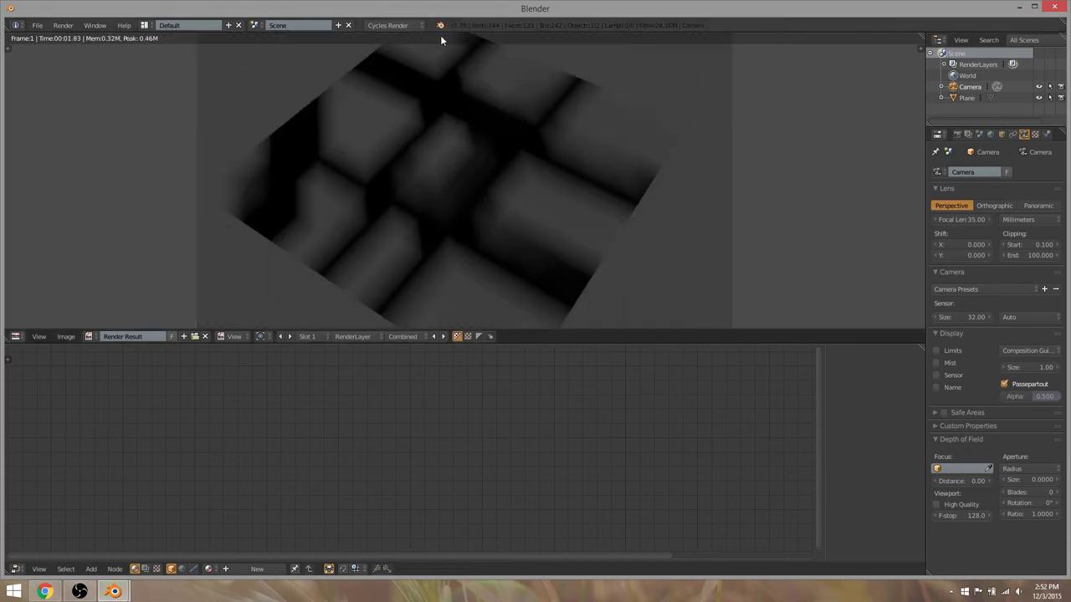
- Close the render and select the plane to show its material nodes
{"action": "key", "text": "Escape"}
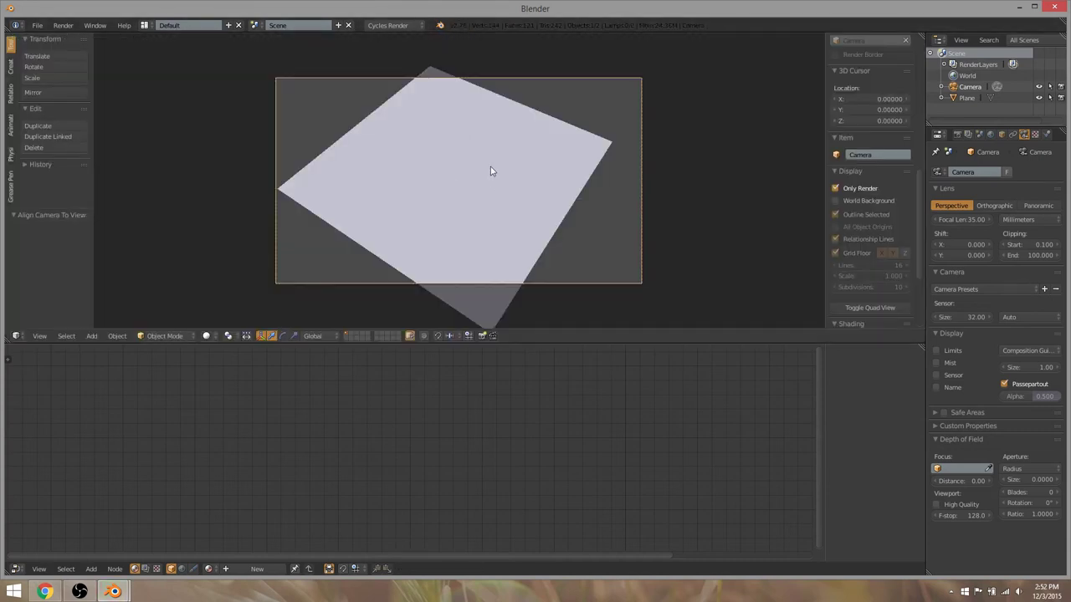
{"action": "right_click", "coordinate": [418, 160]}
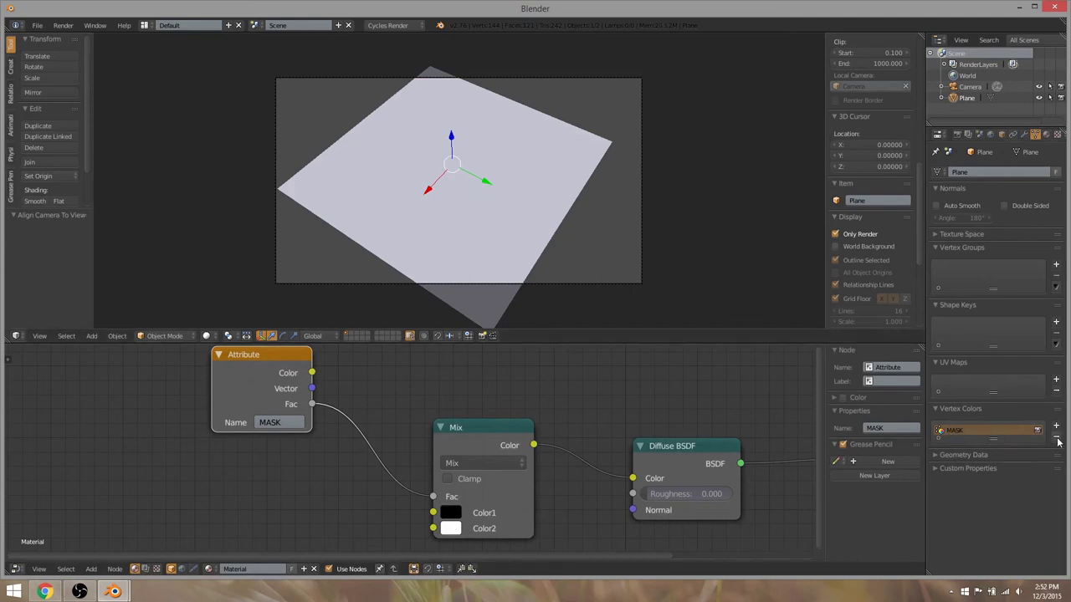
{"action": "left_click", "coordinate": [299, 422]}
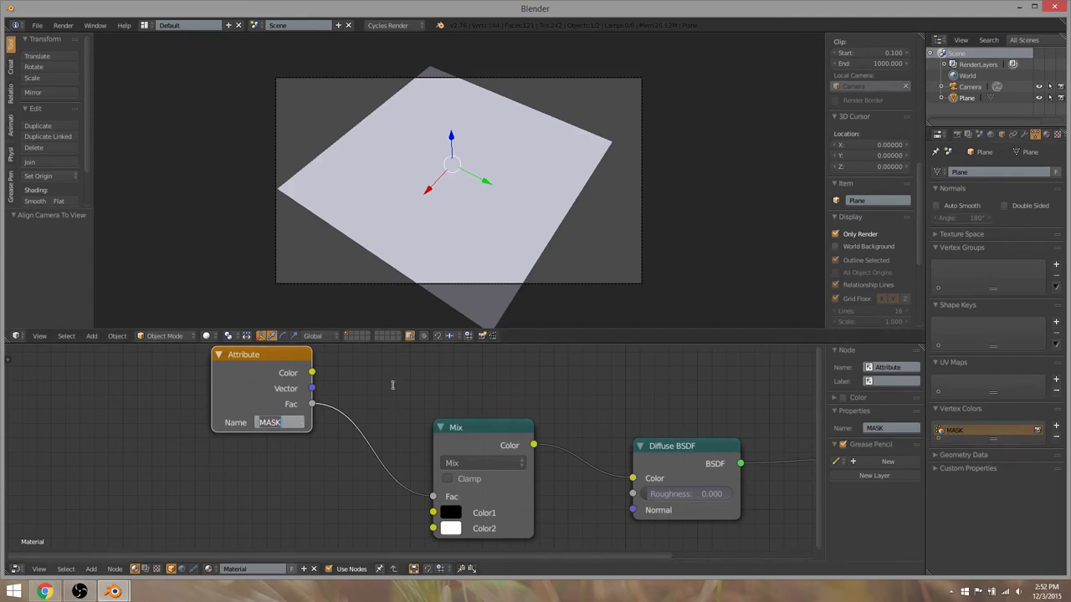
{"action": "key", "text": "Return"}
- Render with the MASK-to-Mix Fac link cut, then reconnect Attribute Fac and render again
{"action": "right_click_drag", "start_coordinate": [391, 410], "coordinate": [373, 445], "text": "ctrl"}
{"action": "key", "text": "F12"}
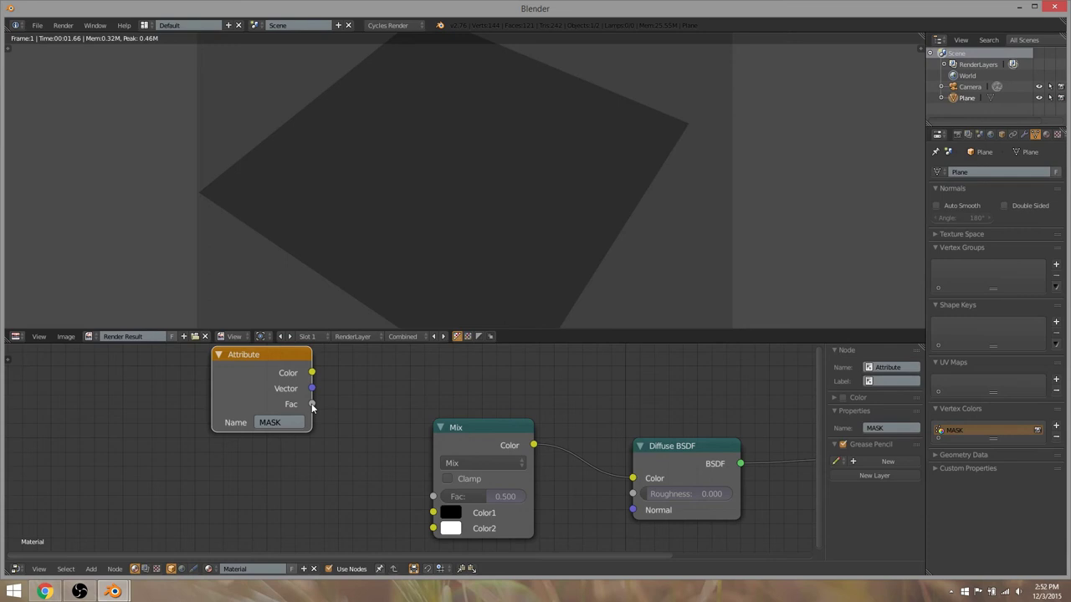
{"action": "left_click_drag", "start_coordinate": [312, 405], "coordinate": [443, 497]}
{"action": "key", "text": "F12"}
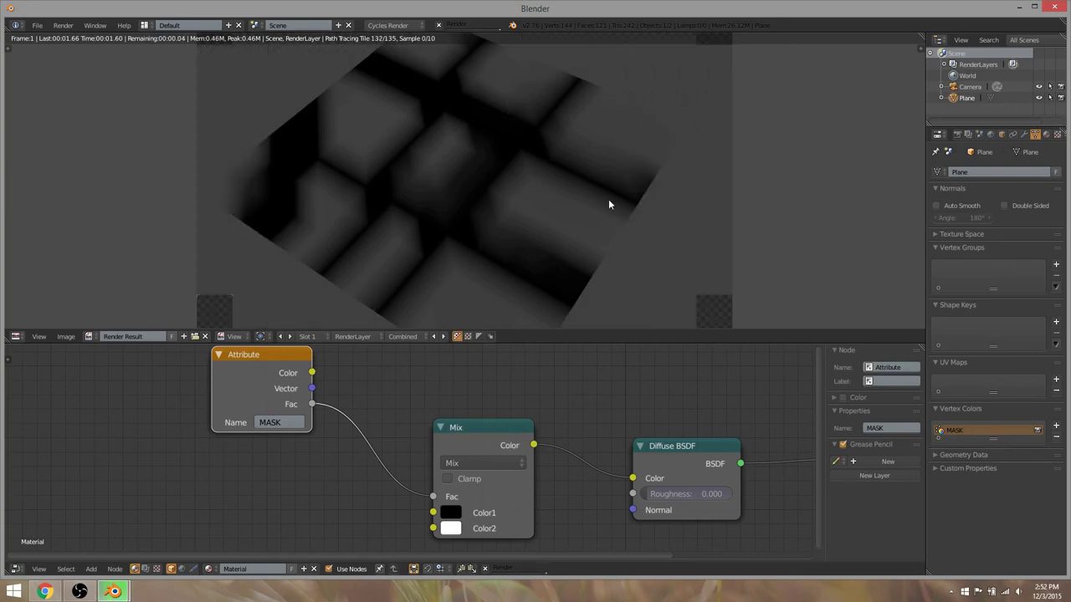
- Switch the viewport to Rendered shading and enable Border to limit it to the camera frame
{"action": "key", "text": "Escape"}
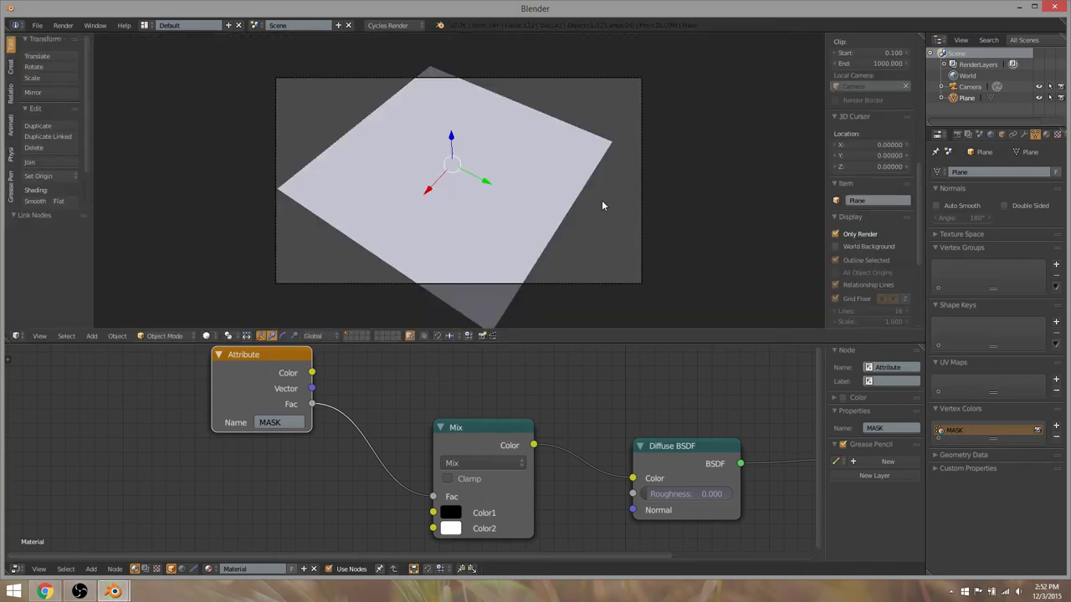
{"action": "key", "text": "shift+z"}
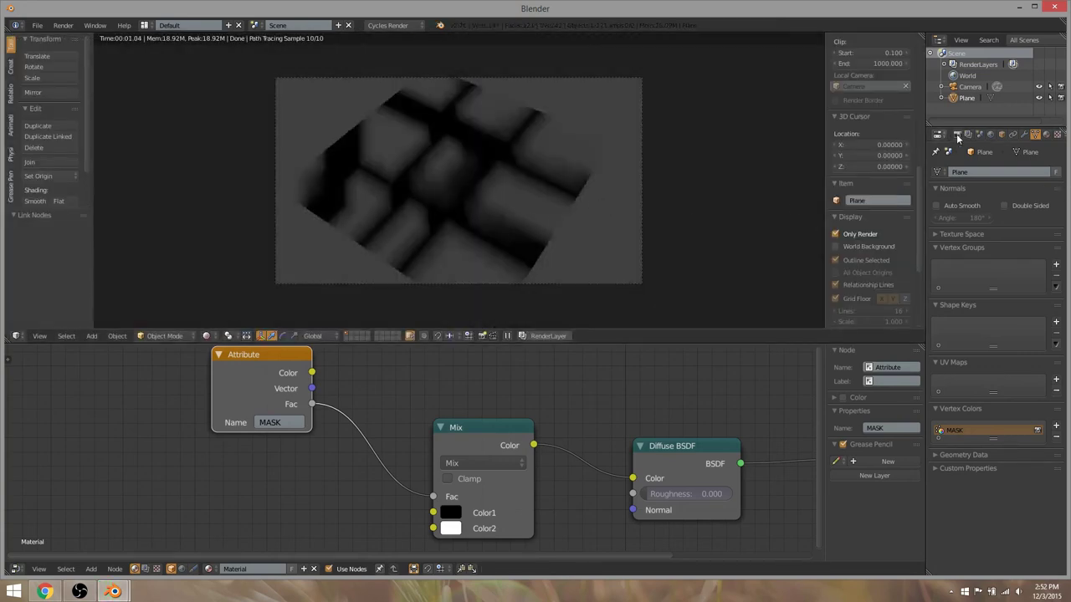
{"action": "left_click", "coordinate": [957, 134]}
{"action": "left_click", "coordinate": [954, 354]}
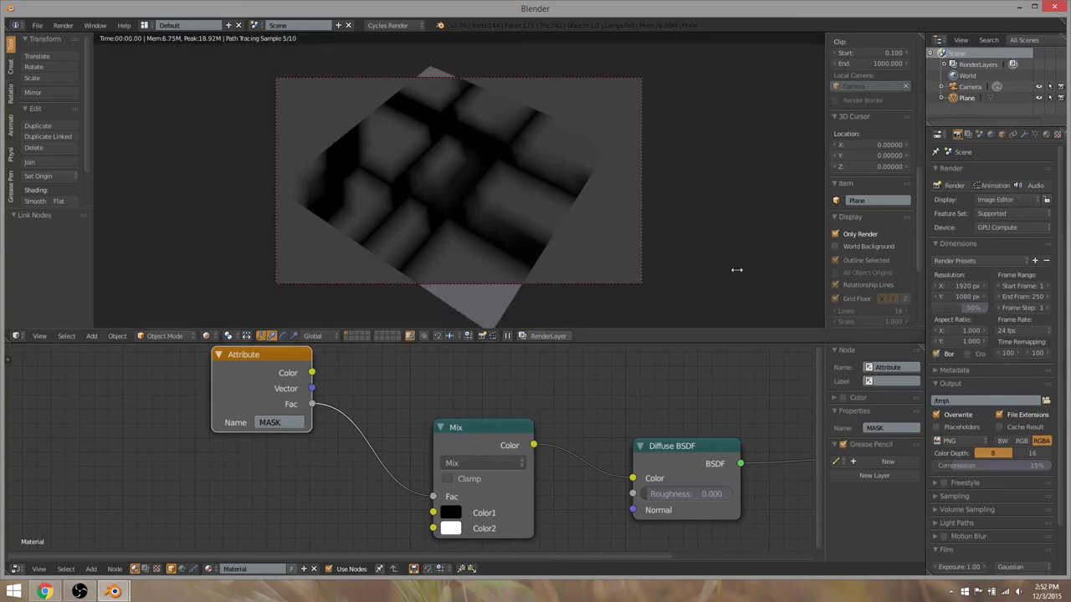
{"action": "scroll", "coordinate": [360, 176], "scroll_direction": "up", "scroll_amount": 1}
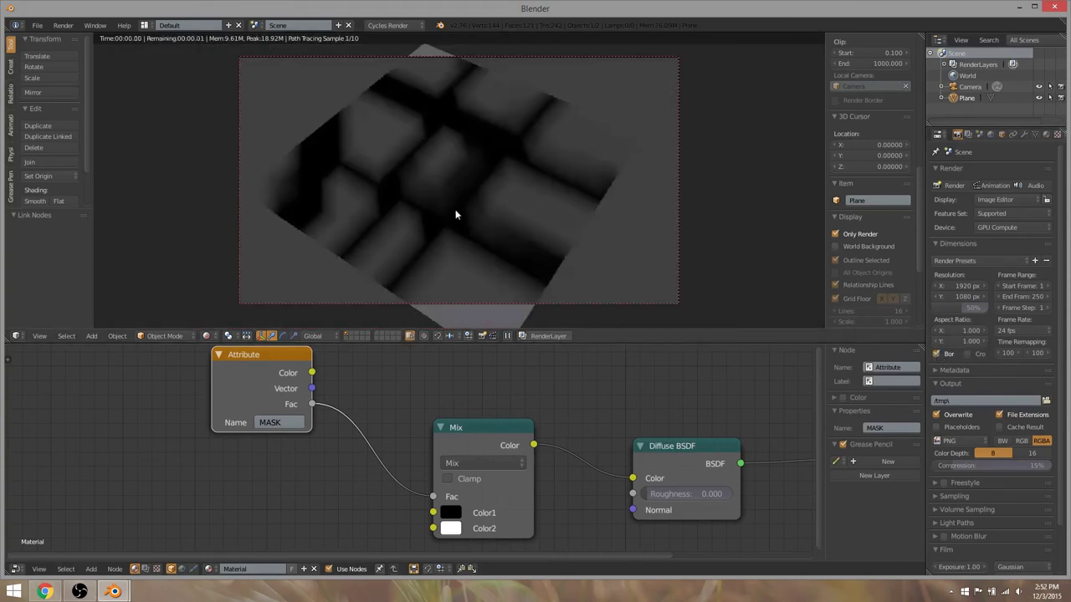
{"action": "left_click", "coordinate": [450, 512]}
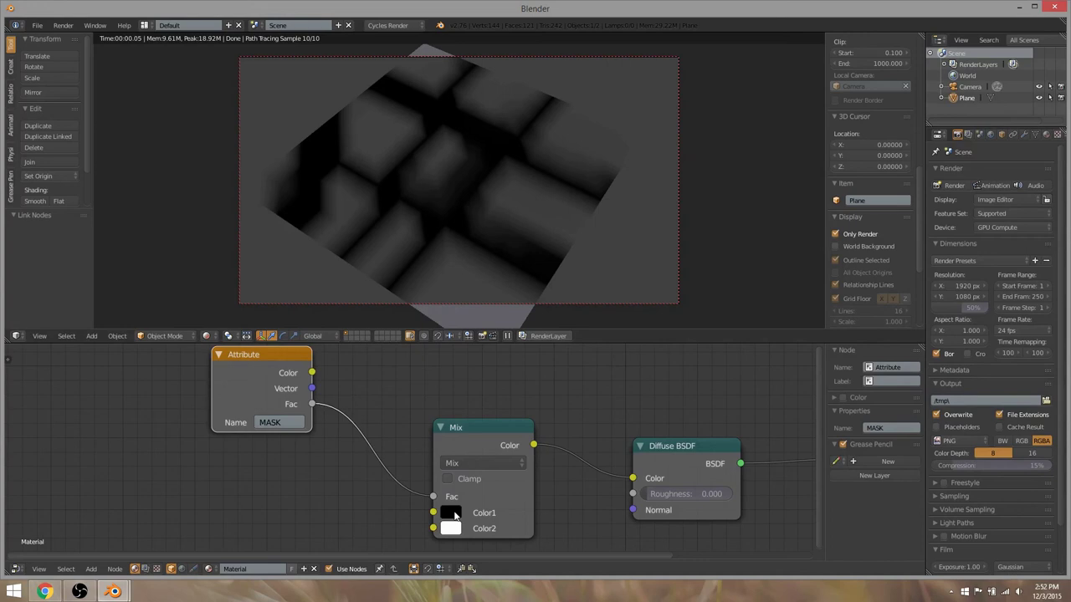
- Set the Mix node's Color1 to deep blue
{"action": "left_click", "coordinate": [450, 512]}
{"action": "left_click", "coordinate": [565, 350]}
{"action": "left_click", "coordinate": [551, 345]}
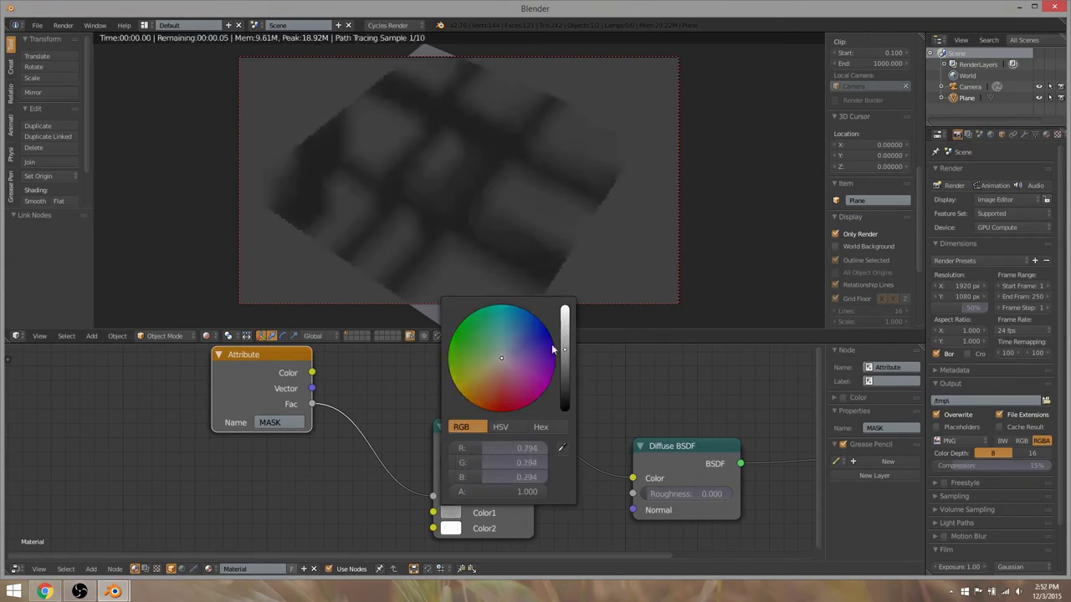
- Set the Mix node's Color2 to a pale grey-green
{"action": "left_click", "coordinate": [450, 528]}
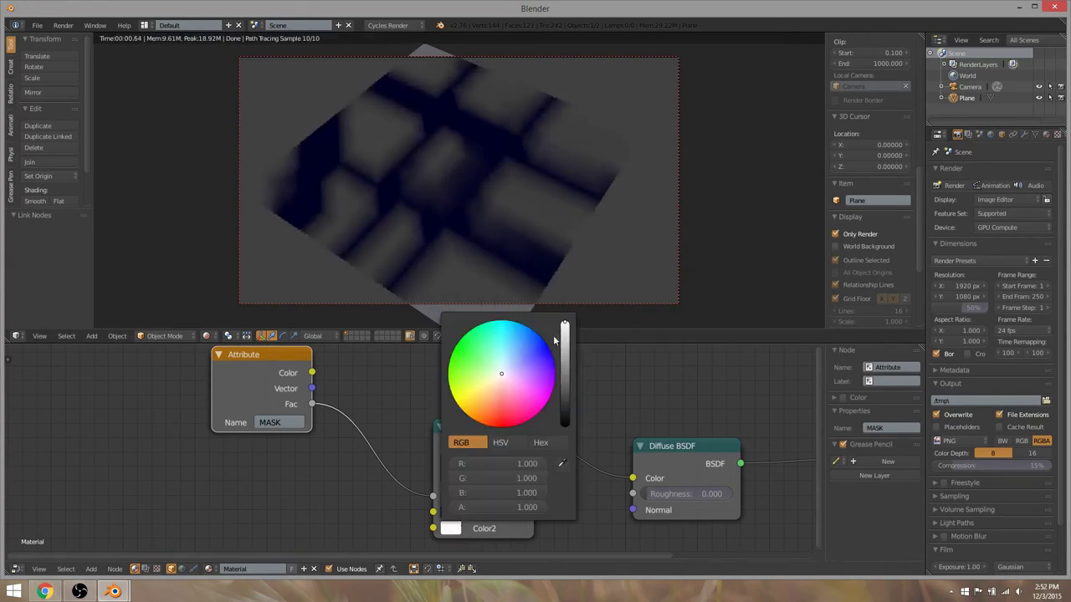
{"action": "left_click_drag", "start_coordinate": [495, 373], "coordinate": [451, 393]}
{"action": "left_click_drag", "start_coordinate": [565, 323], "coordinate": [565, 350]}
{"action": "left_click_drag", "start_coordinate": [504, 385], "coordinate": [497, 370]}
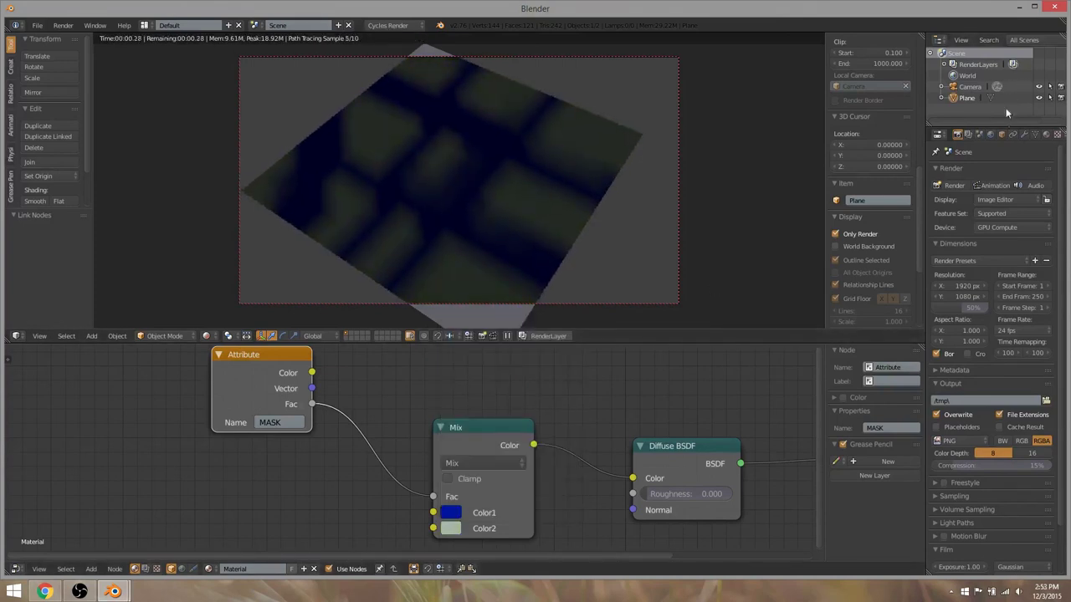
- Make the world background colour white
{"action": "left_click", "coordinate": [991, 134]}
{"action": "left_click", "coordinate": [1021, 245]}
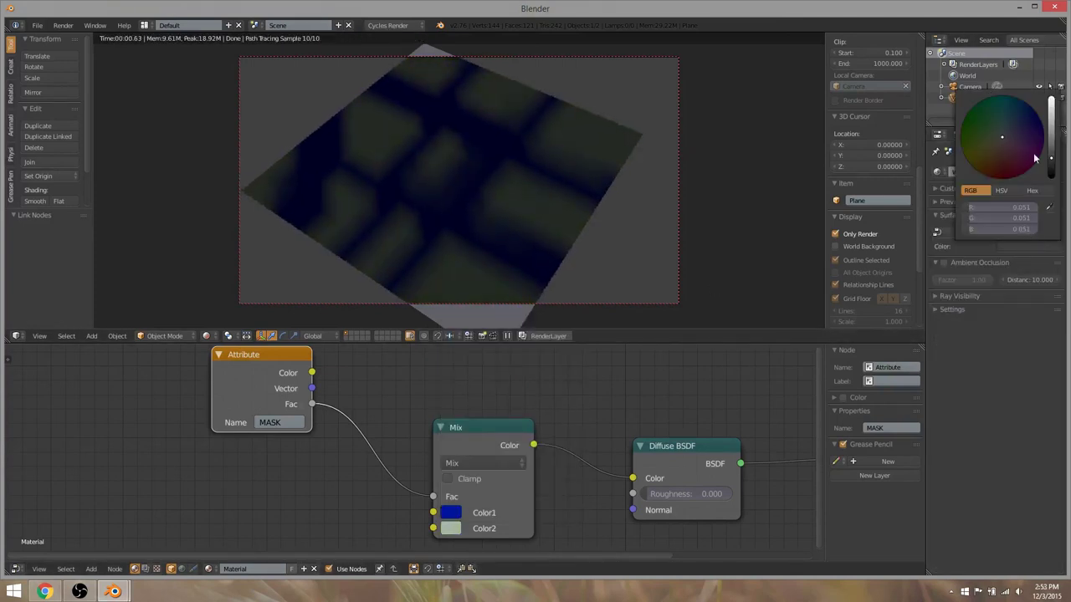
{"action": "left_click_drag", "start_coordinate": [1050, 154], "coordinate": [1050, 94]}
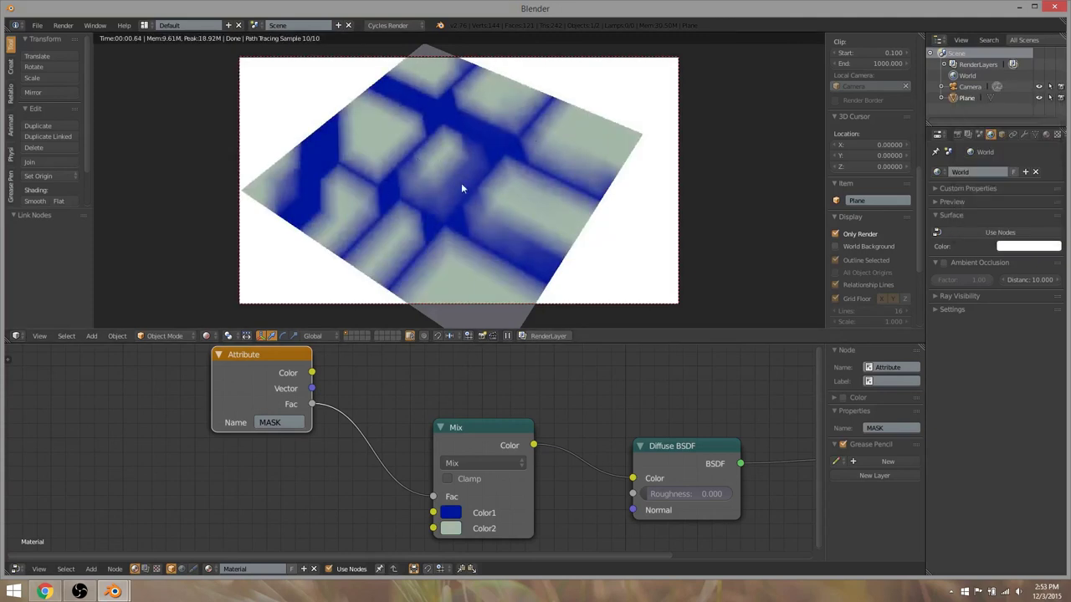